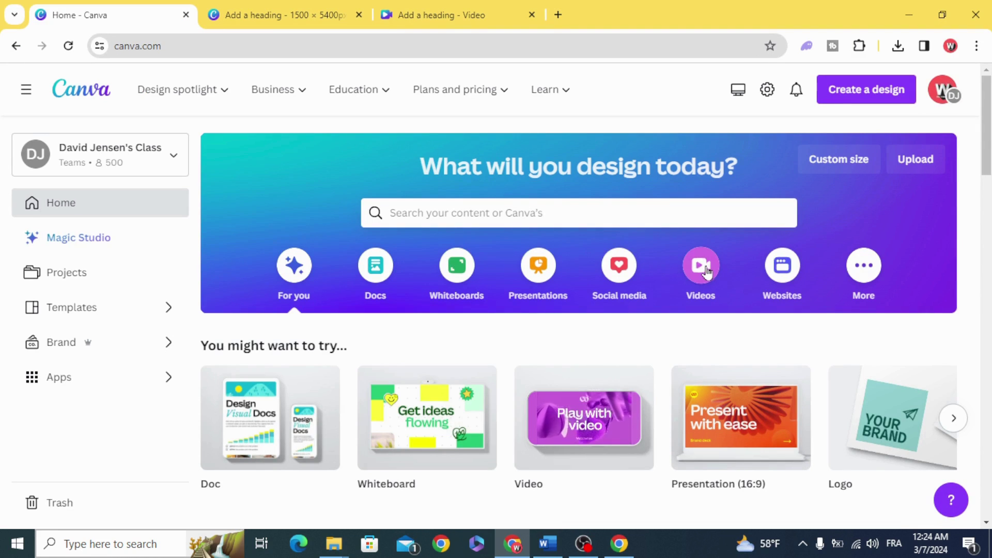
Create a blank 1920 × 1080 video design from Videos and zoom out to fit the page
click(693, 265)
scroll(522, 302, down, 1)
scroll(521, 303, down, 3)
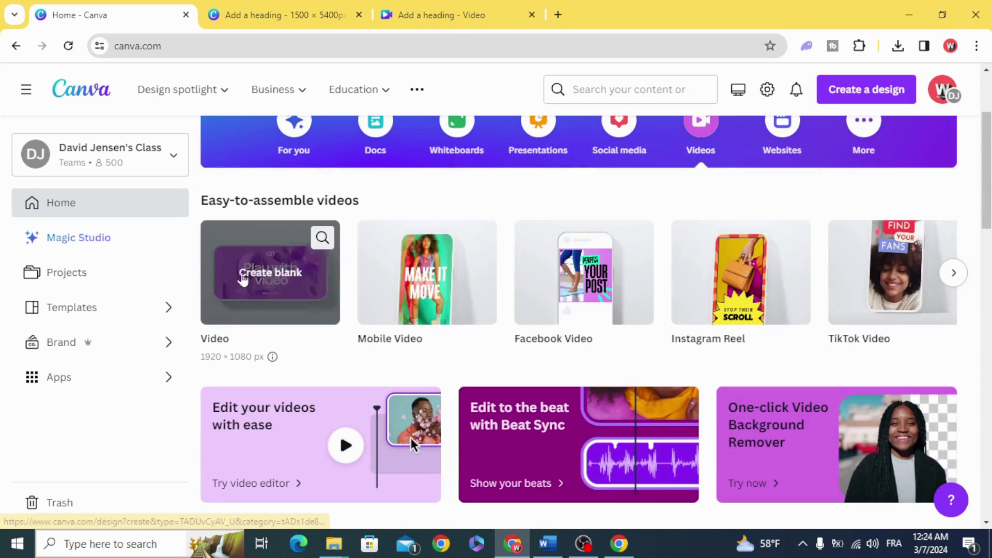
click(271, 271)
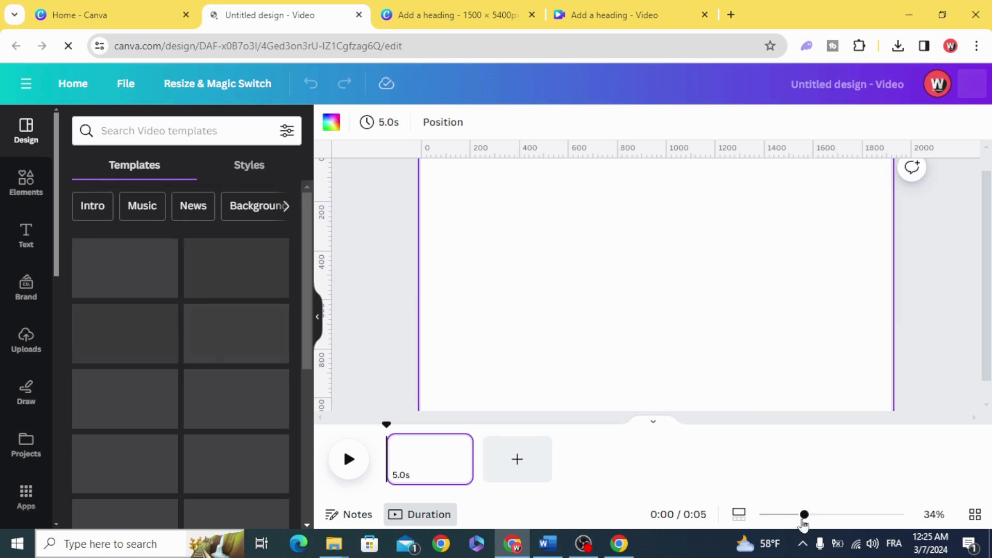
click(803, 516)
drag(803, 516, 739, 516)
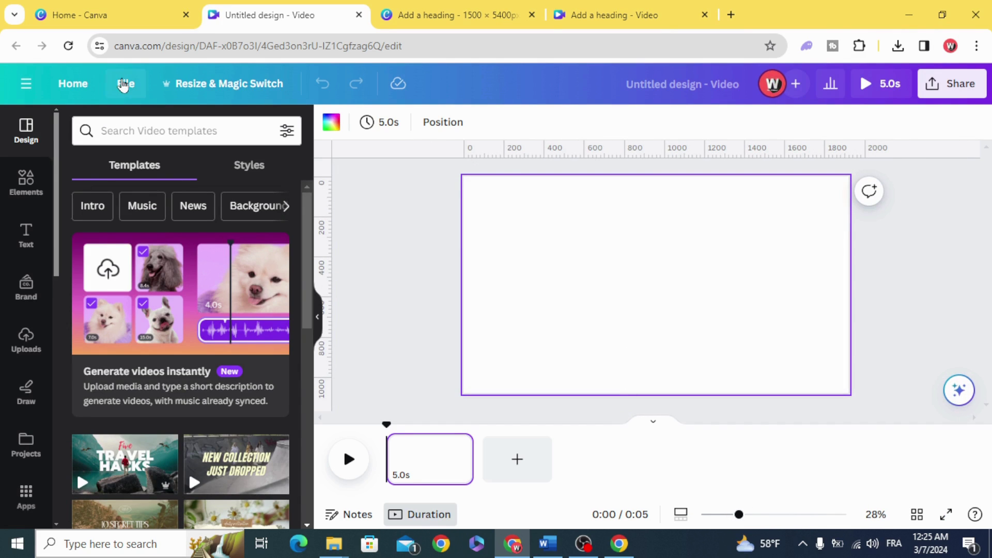
Add custom layout guides with 0 columns, 0 gap and 5 rows to the page
click(123, 84)
mouse_move(267, 258)
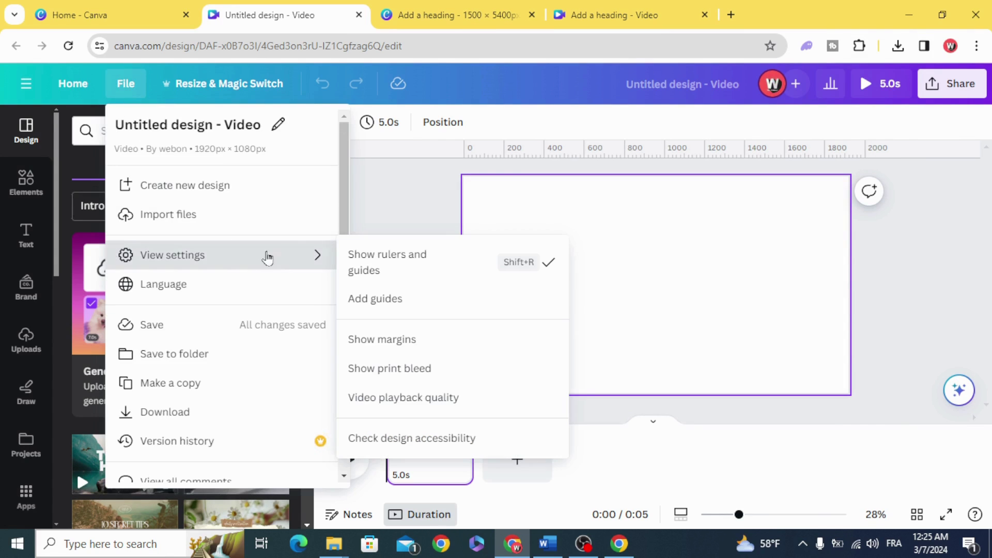
click(433, 305)
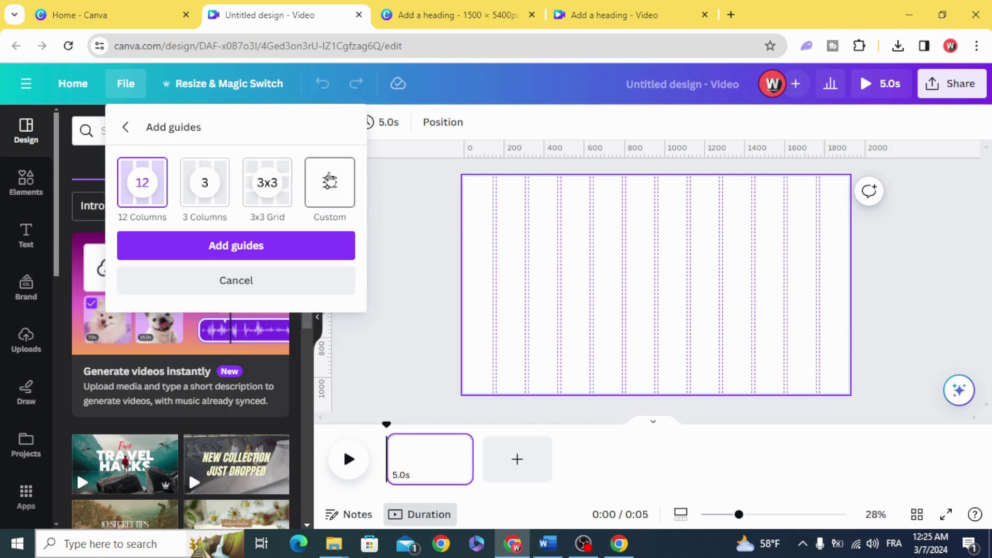
click(329, 182)
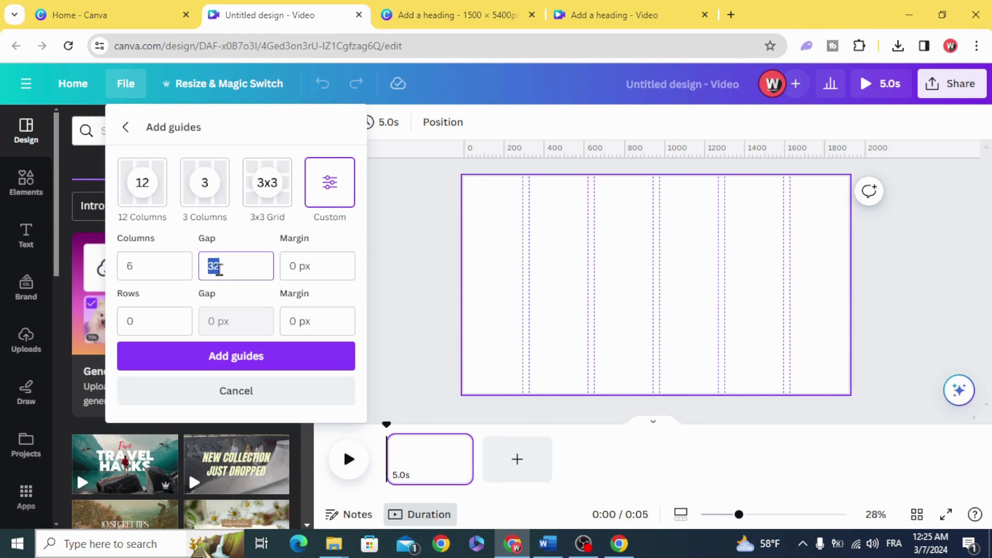
double_click(149, 270)
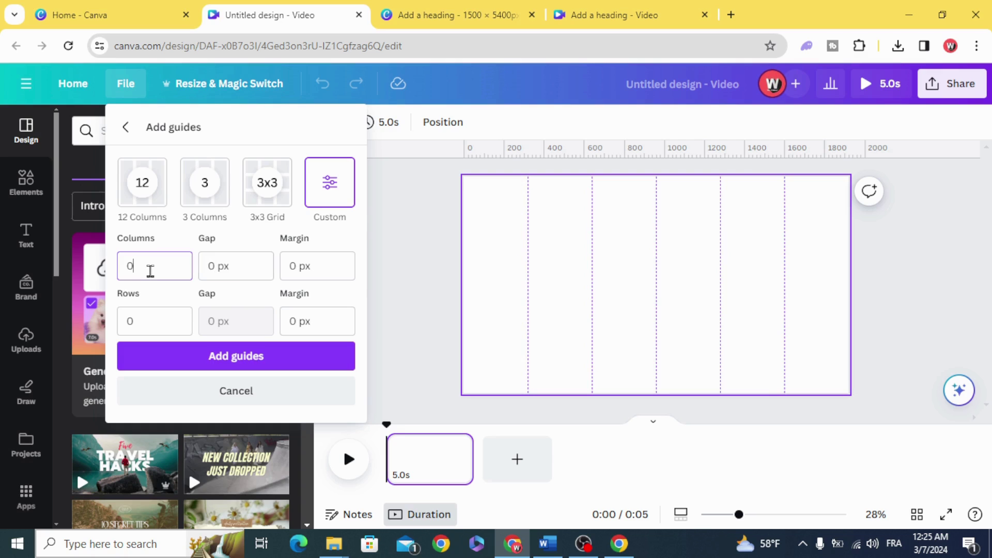
double_click(149, 316)
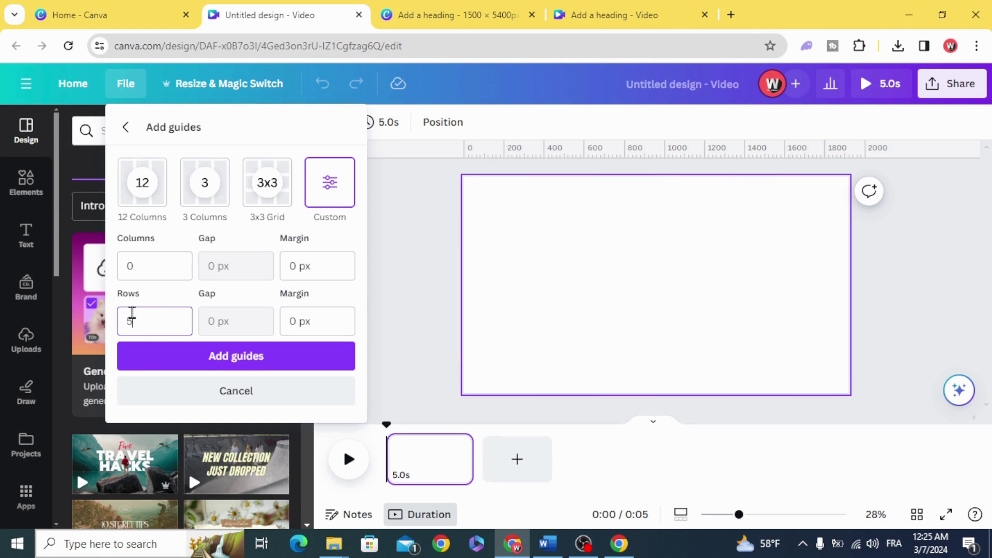
click(232, 361)
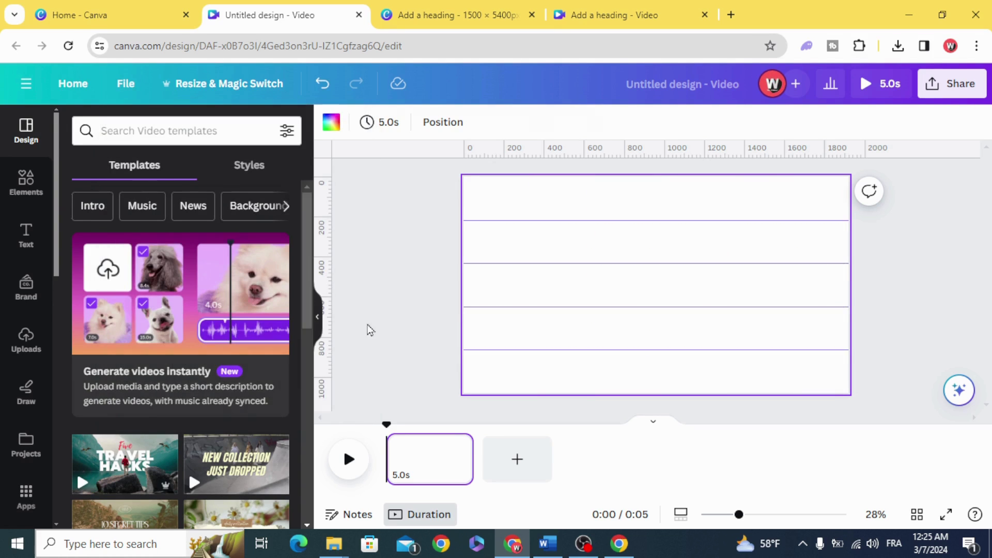
click(30, 196)
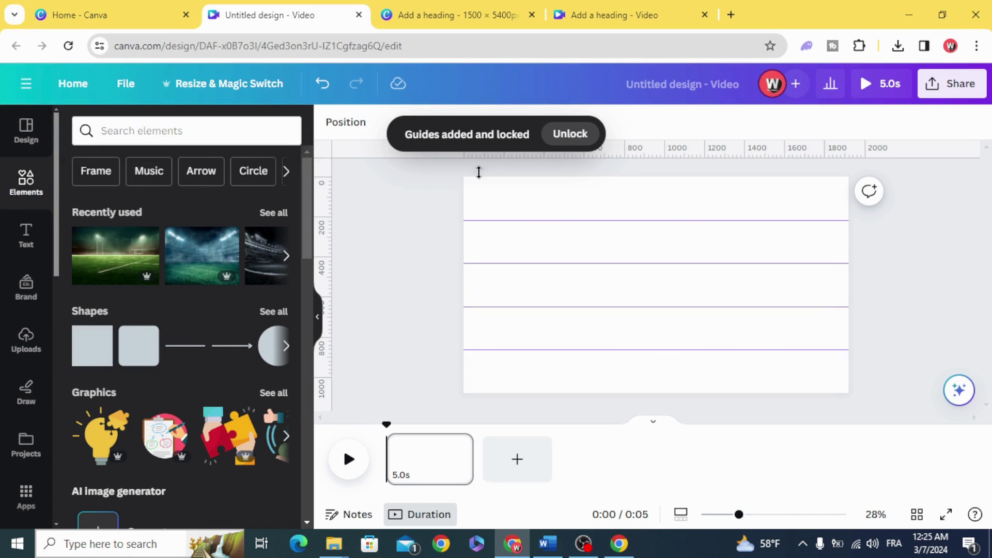
Drag in a vertical guide and size the stadium photo into a narrow full-height left strip
drag(329, 272, 548, 283)
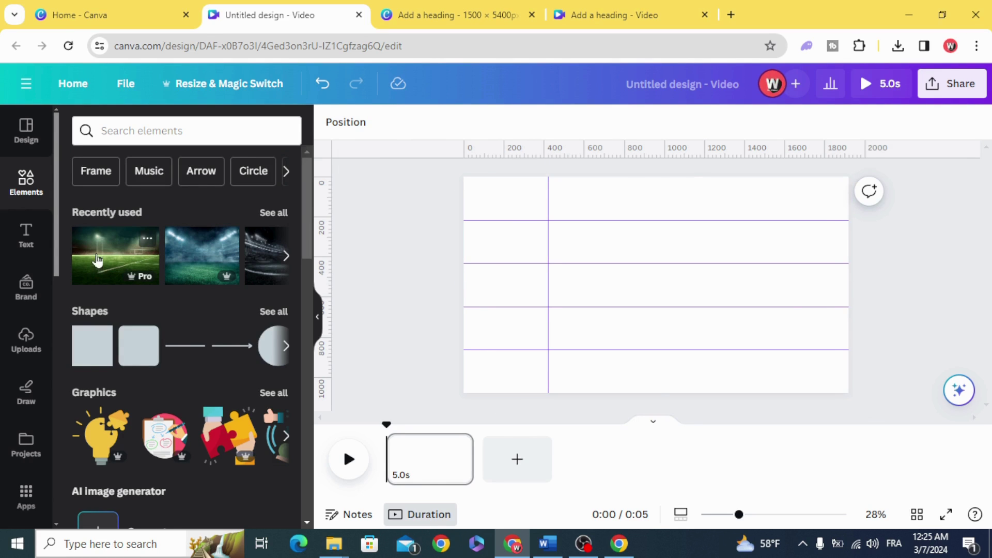
click(96, 262)
drag(578, 275, 532, 277)
drag(723, 349, 786, 392)
drag(786, 284, 547, 300)
Add a default 'Add a heading' text box to the page
click(407, 315)
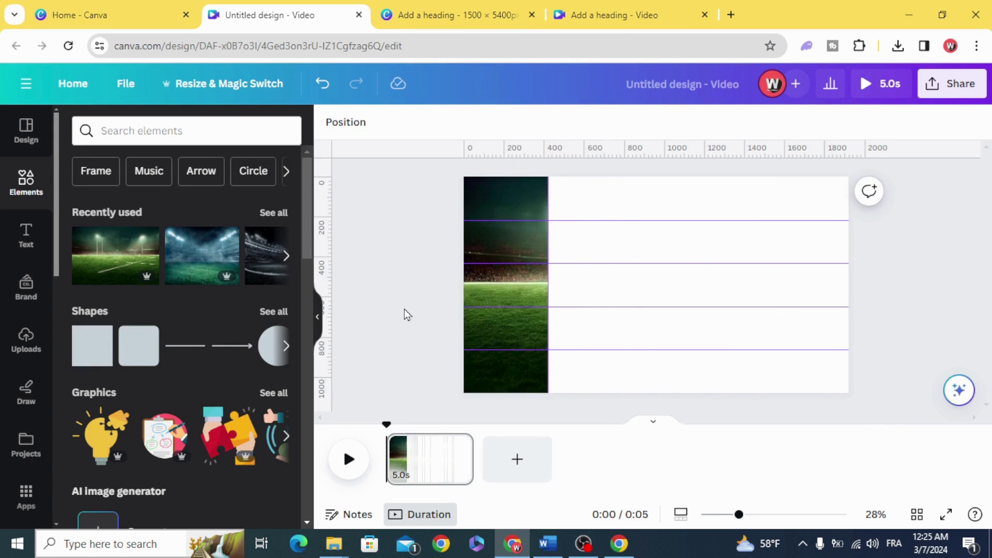
click(22, 235)
click(129, 259)
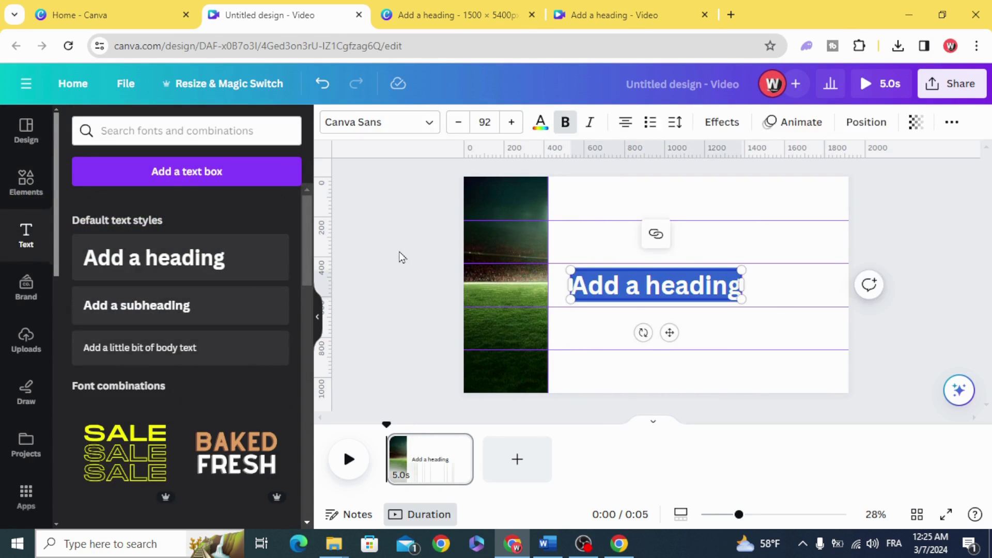
Move the heading to the top of the stadium column and change its text to 2002
click(401, 257)
drag(612, 302, 492, 221)
double_click(497, 212)
click(497, 212)
triple_click(497, 212)
text(2002)
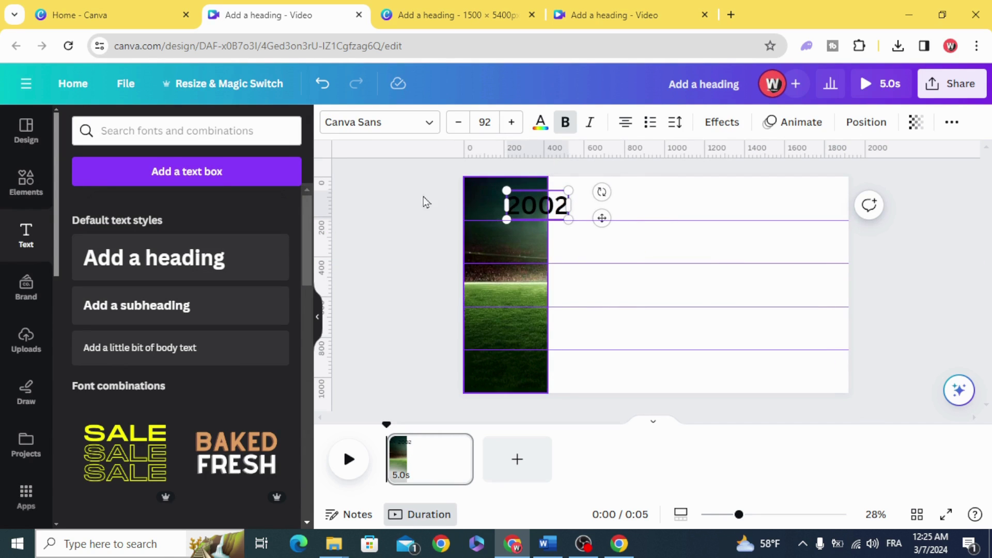
Set 2002 in the Architype Ballmer font and place it in the top band
click(366, 136)
click(202, 167)
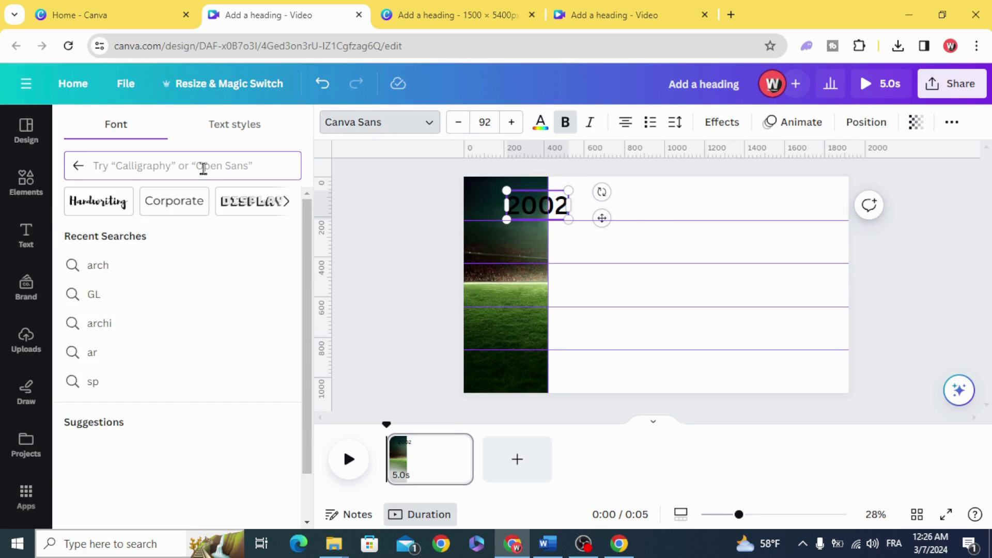
text(arch)
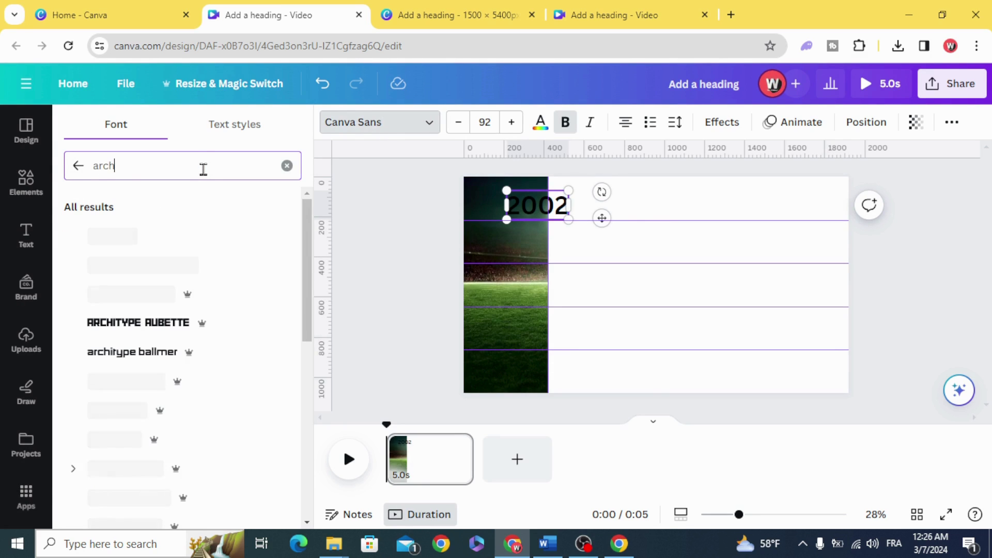
click(144, 351)
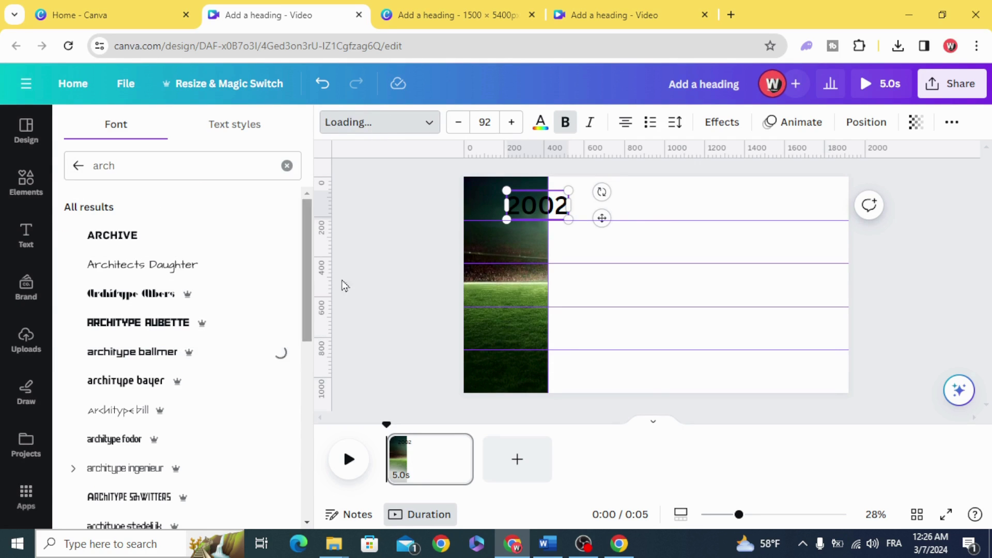
click(383, 228)
drag(520, 207, 493, 199)
Make the 2002 label white at font size 70
click(540, 122)
click(162, 214)
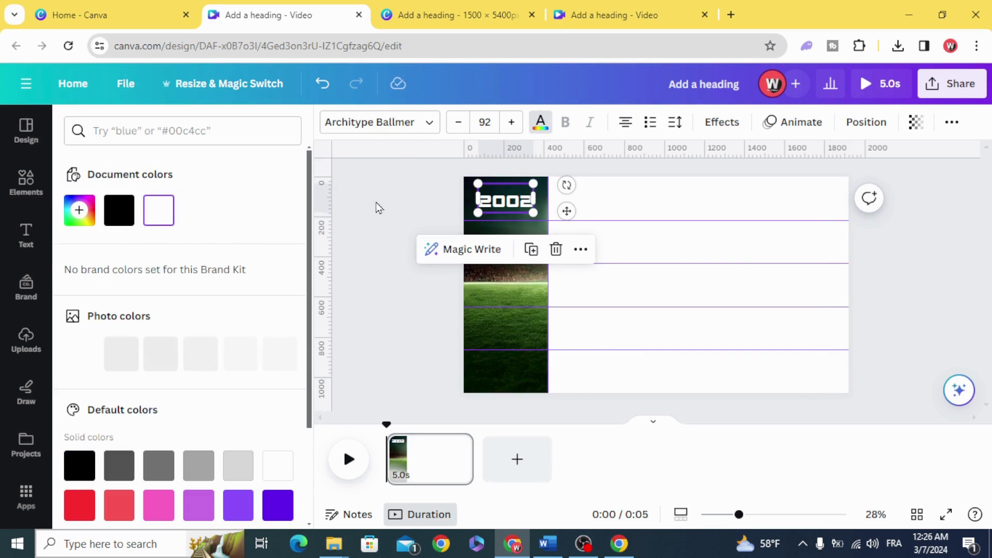
click(410, 208)
click(505, 201)
click(491, 123)
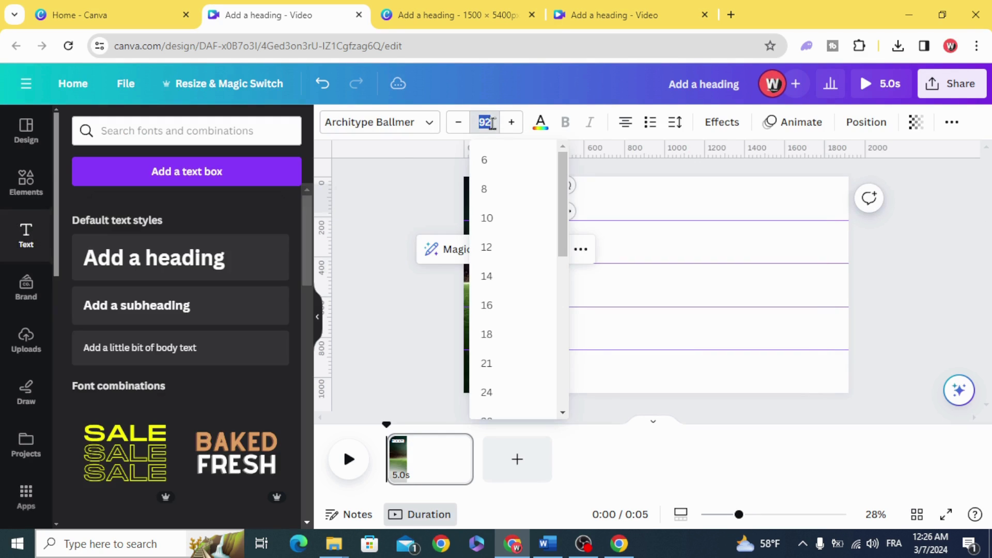
click(403, 195)
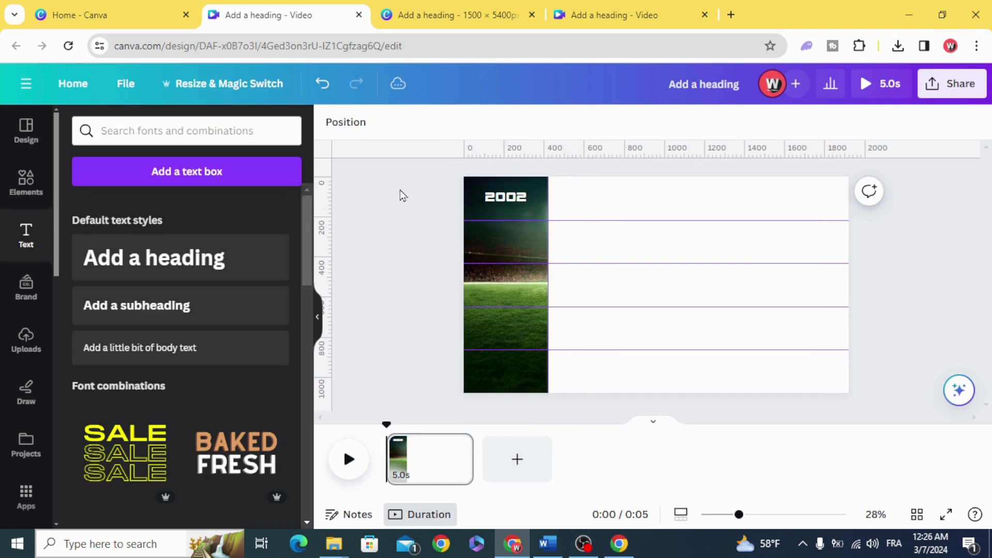
Fine-tune the 2002 label's position within its band
click(498, 212)
drag(502, 198, 501, 200)
click(370, 237)
click(504, 200)
click(447, 222)
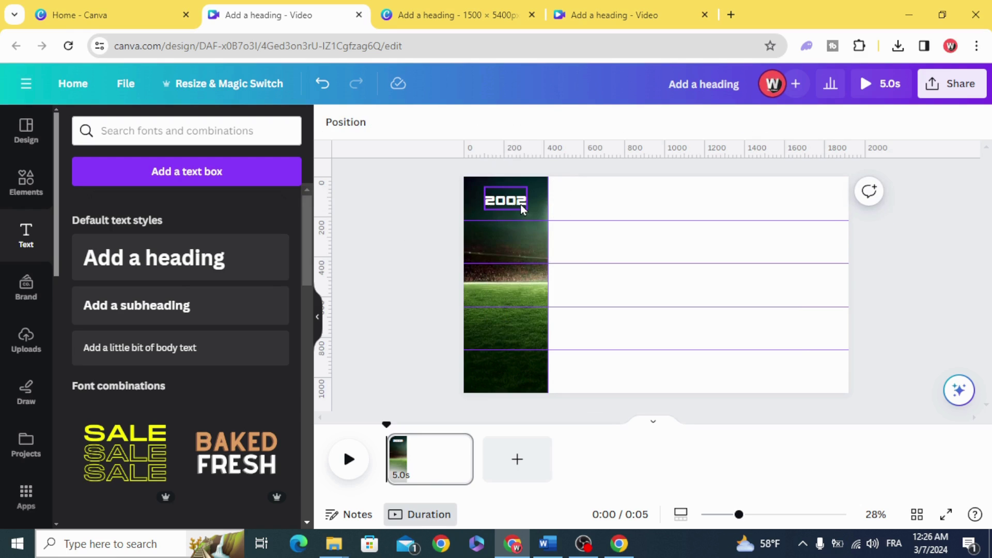
Duplicate the label into the lower bands for 2006, 2010, 2014 and 2018, then return to Home
click(518, 205)
click(531, 246)
drag(508, 203, 511, 246)
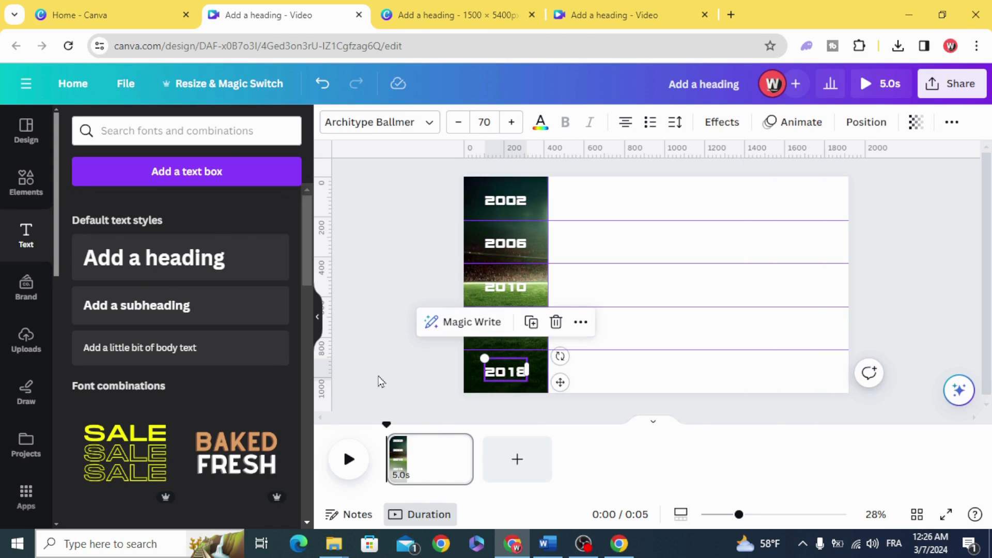
click(481, 221)
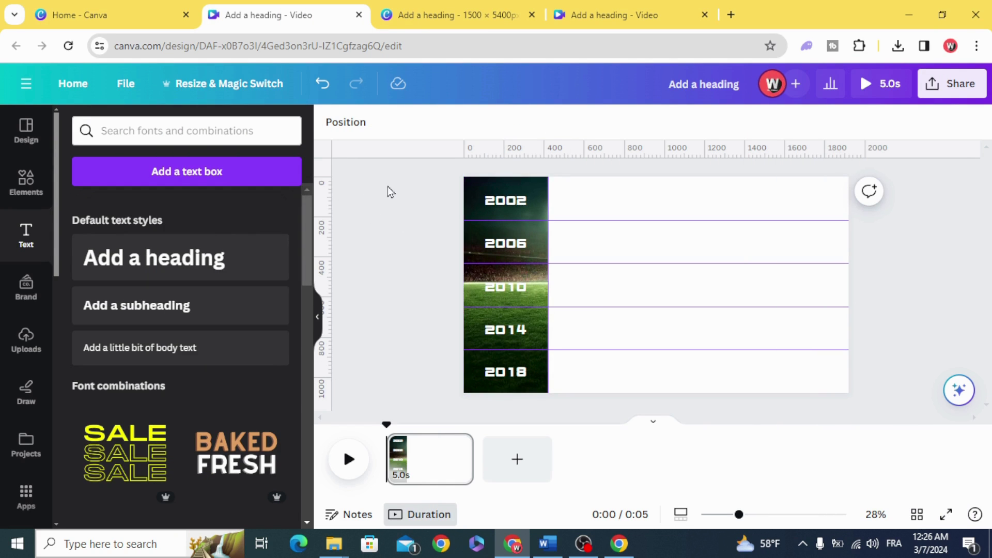
click(130, 18)
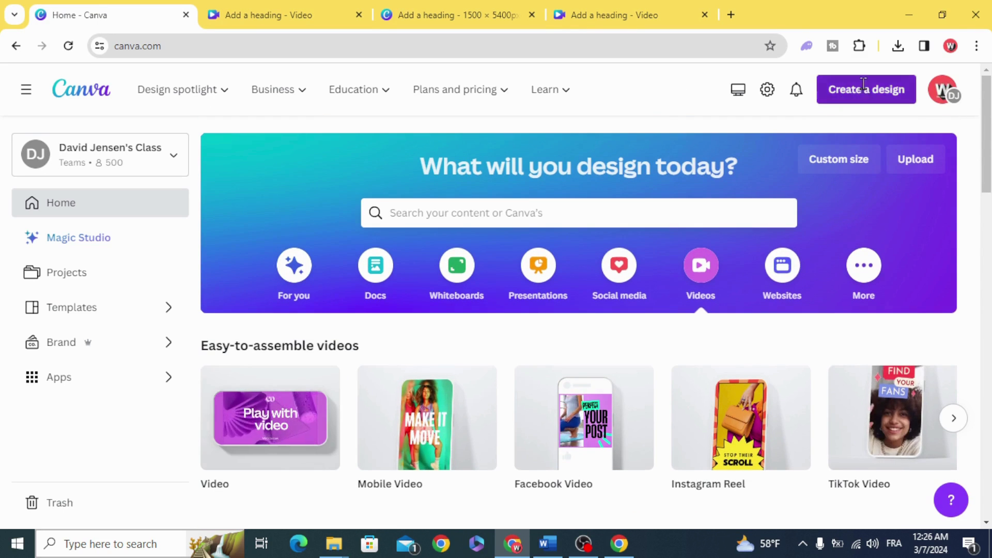
Create a custom-size design 1500 px wide and 5400 px tall
click(862, 88)
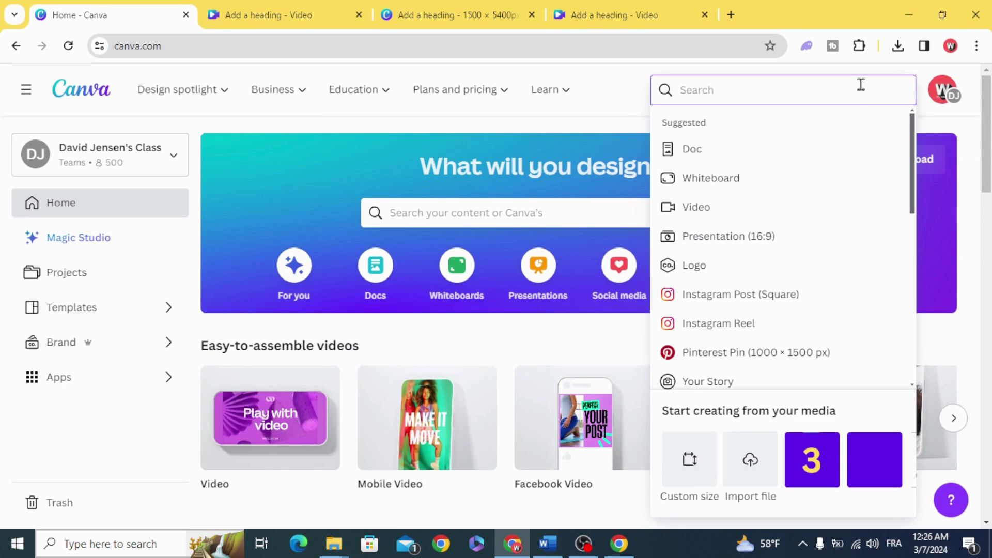
click(689, 459)
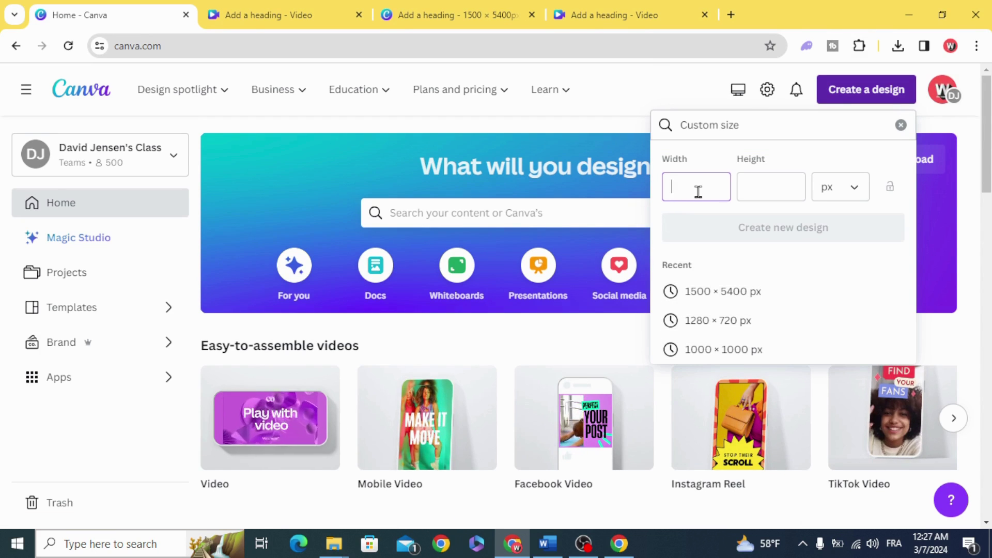
text(1500)
click(758, 191)
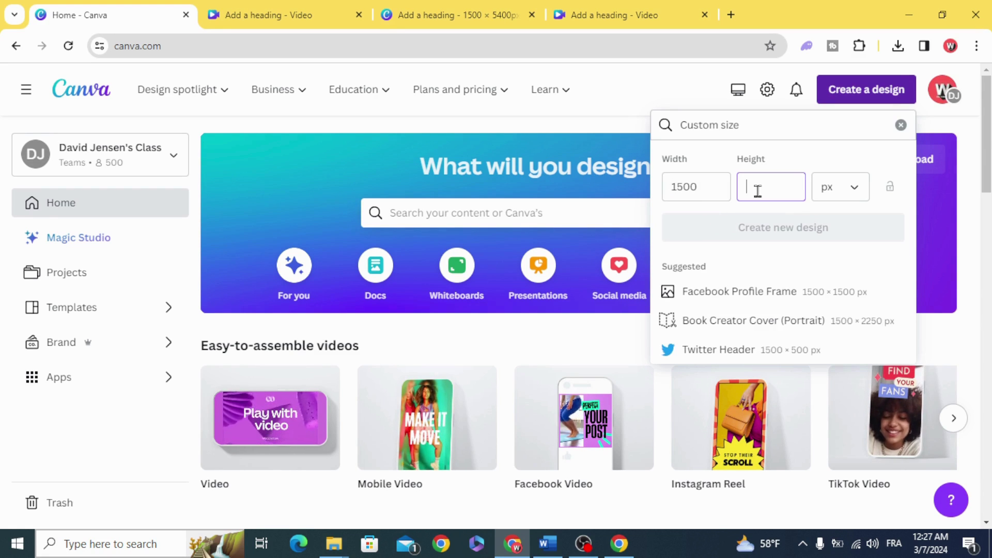
text(5400)
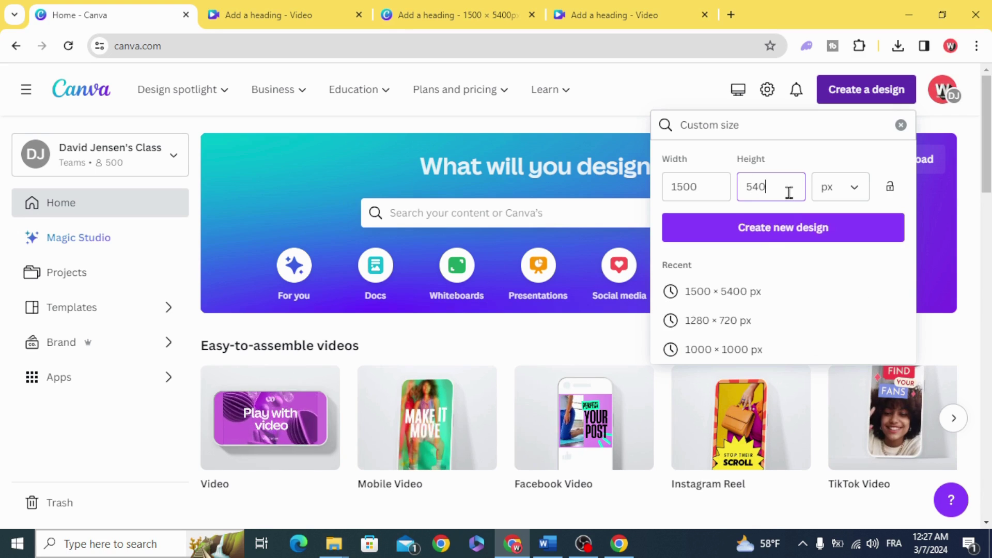
click(801, 229)
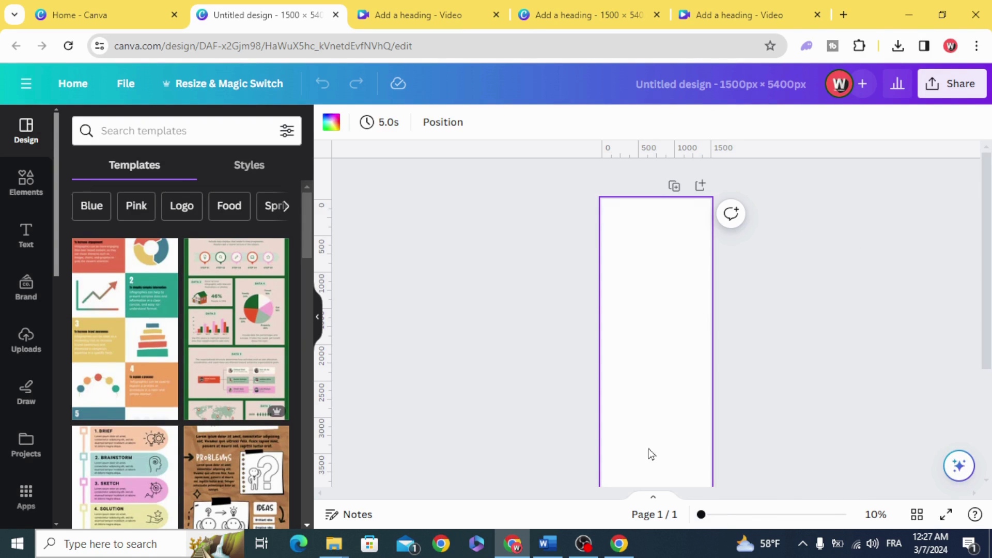
Add custom guides with 0 columns and five locked rows to the tall page
click(120, 86)
mouse_move(240, 269)
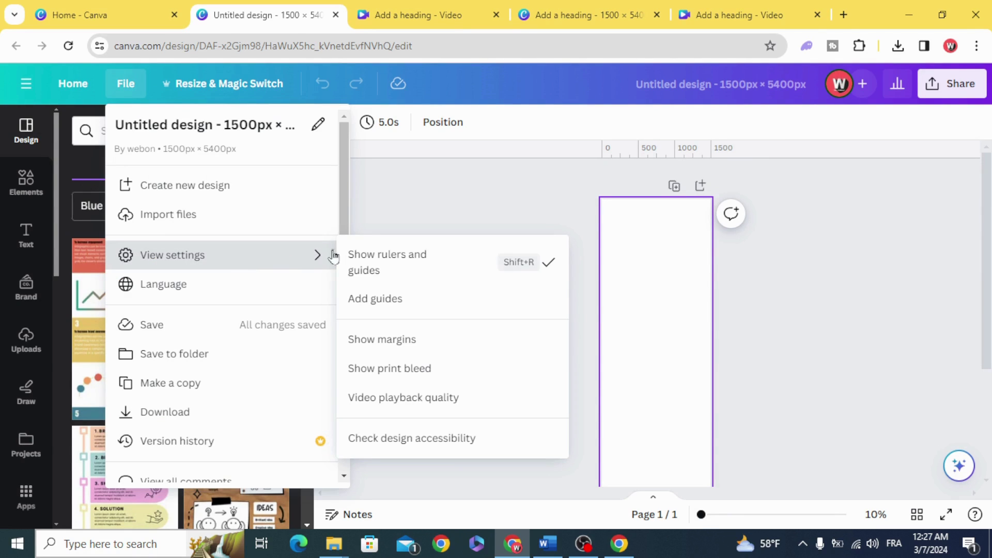
click(425, 300)
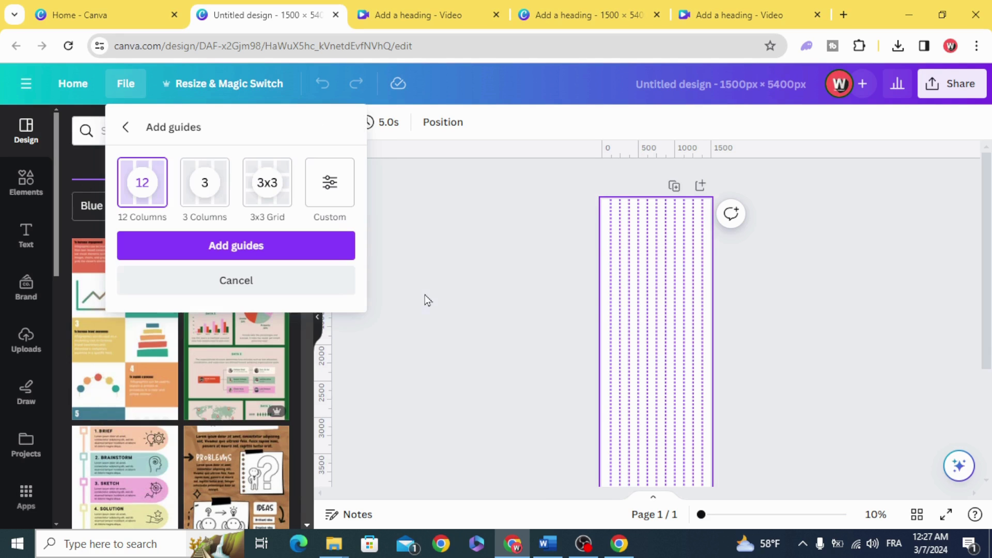
click(334, 187)
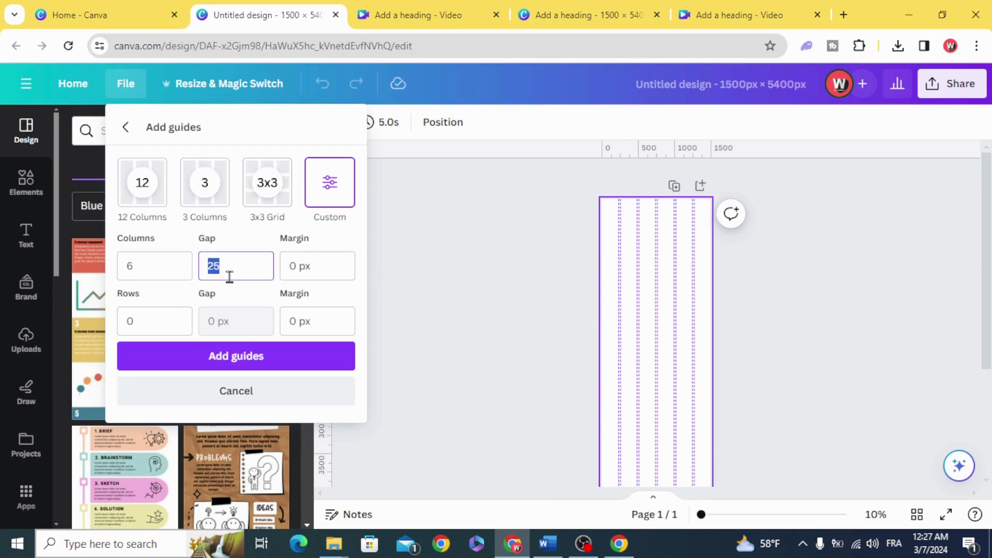
click(159, 264)
click(149, 315)
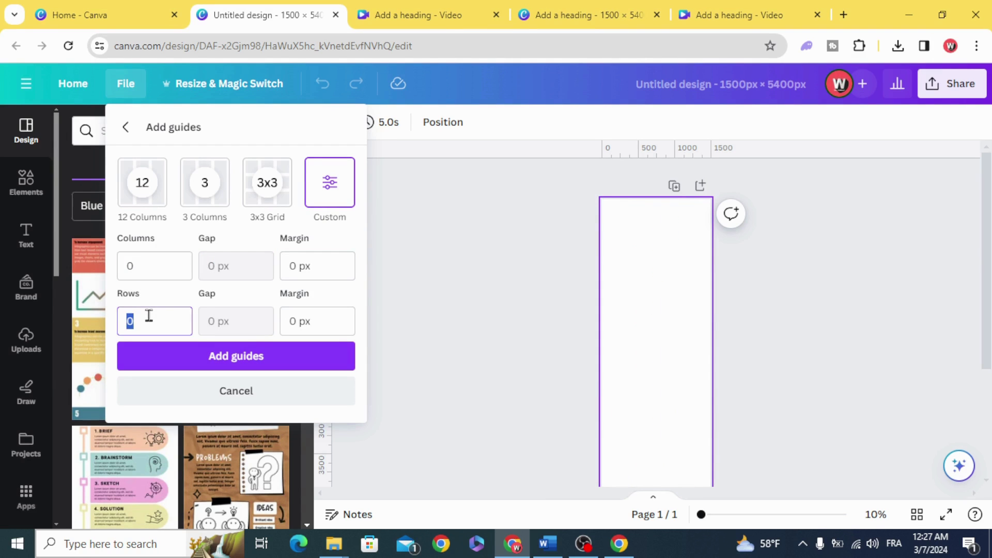
click(274, 362)
scroll(484, 321, down, 2)
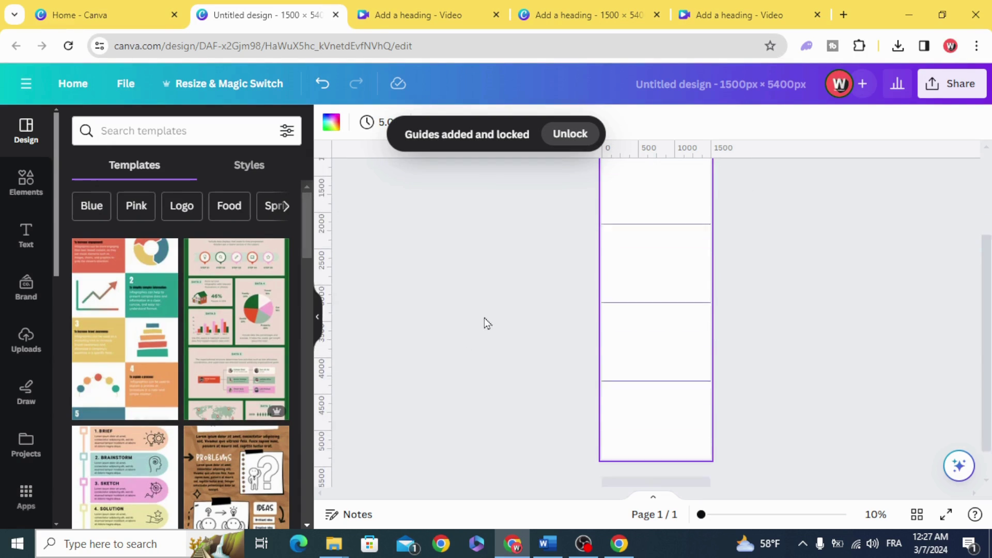
click(39, 185)
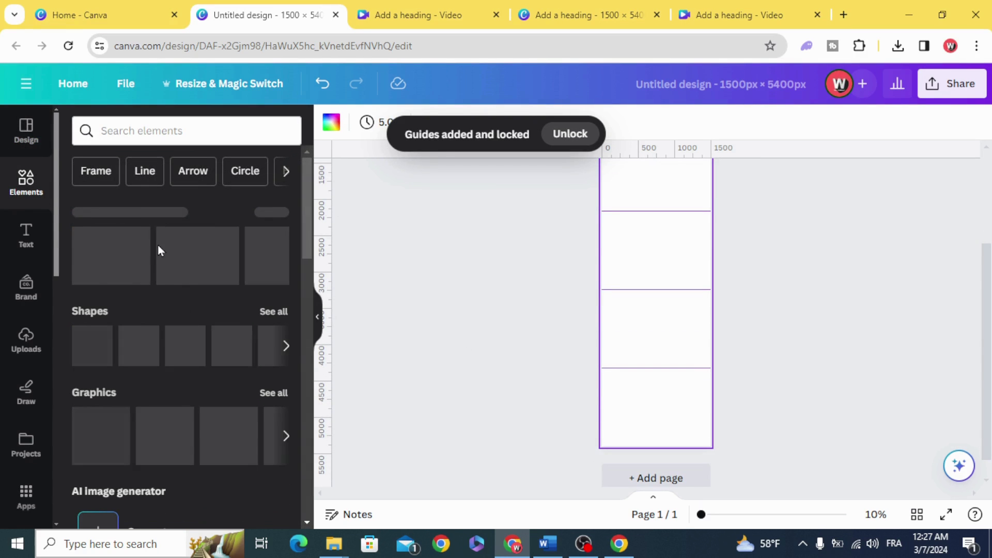
Search Elements photos for 'grunge' and add the pink grunge texture to the page
scroll(654, 270, up, 2)
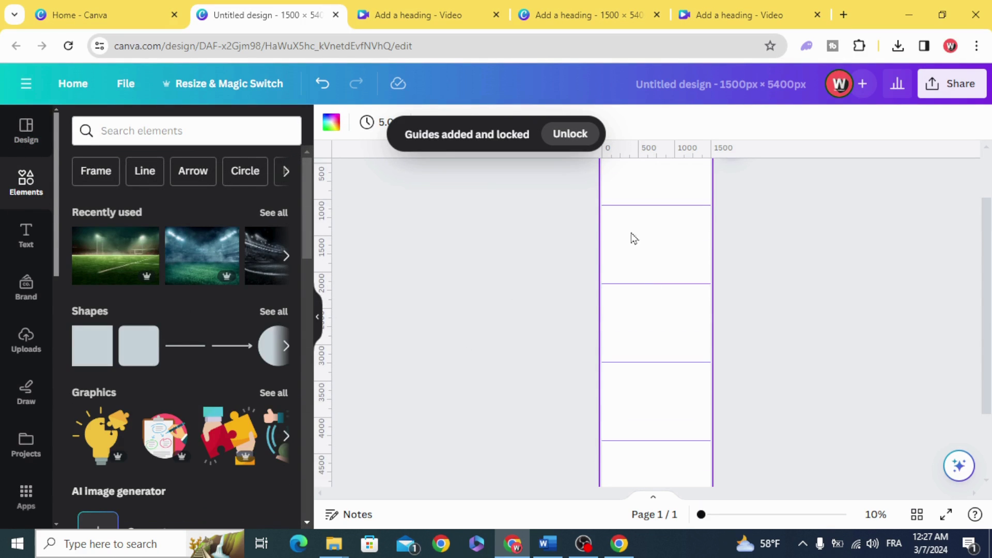
scroll(646, 235, up, 2)
click(188, 132)
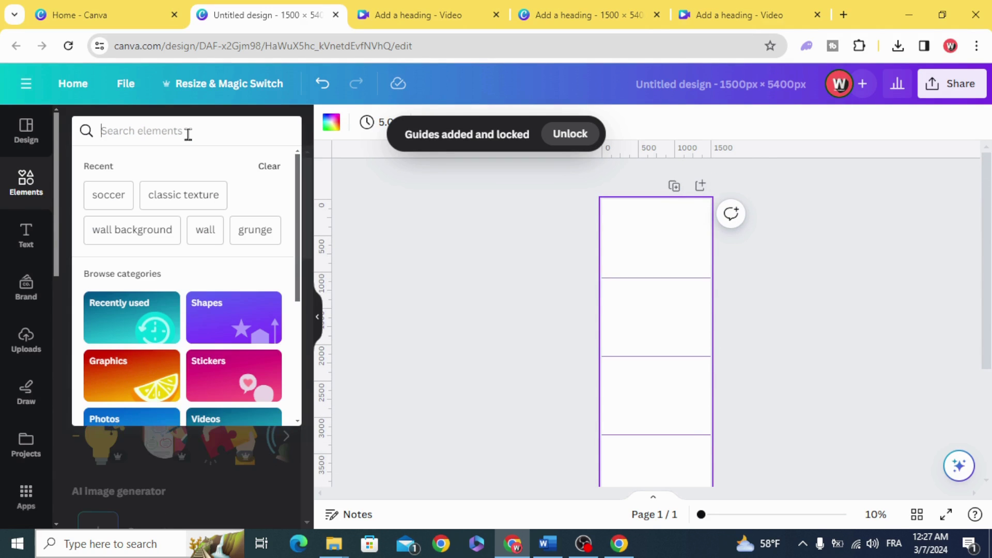
text(grun)
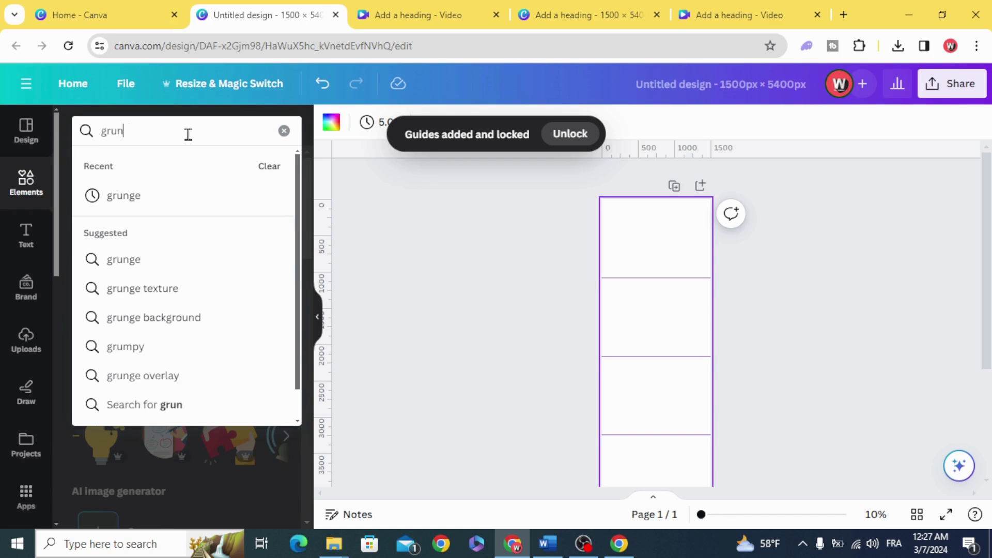
text(ge)
key(Return)
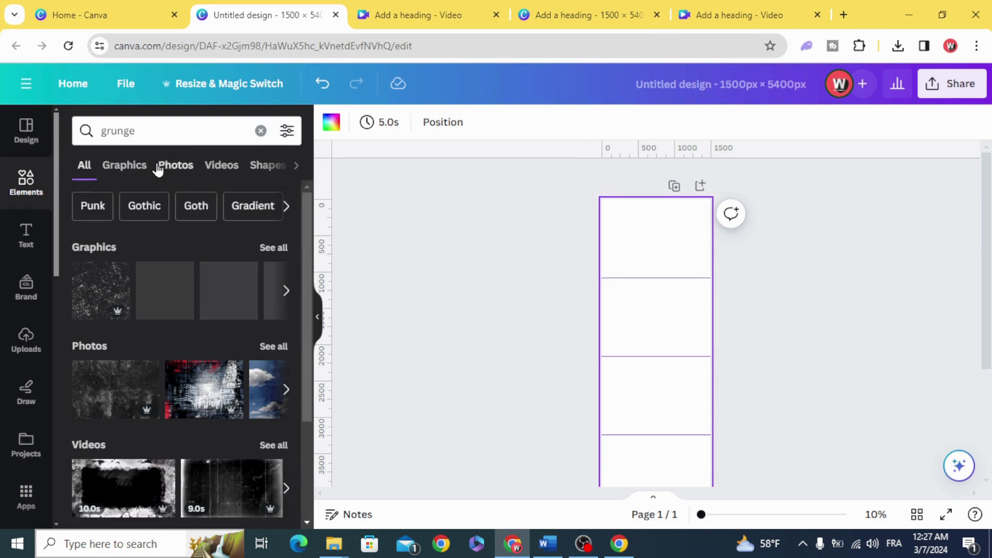
click(161, 166)
scroll(166, 298, down, 5)
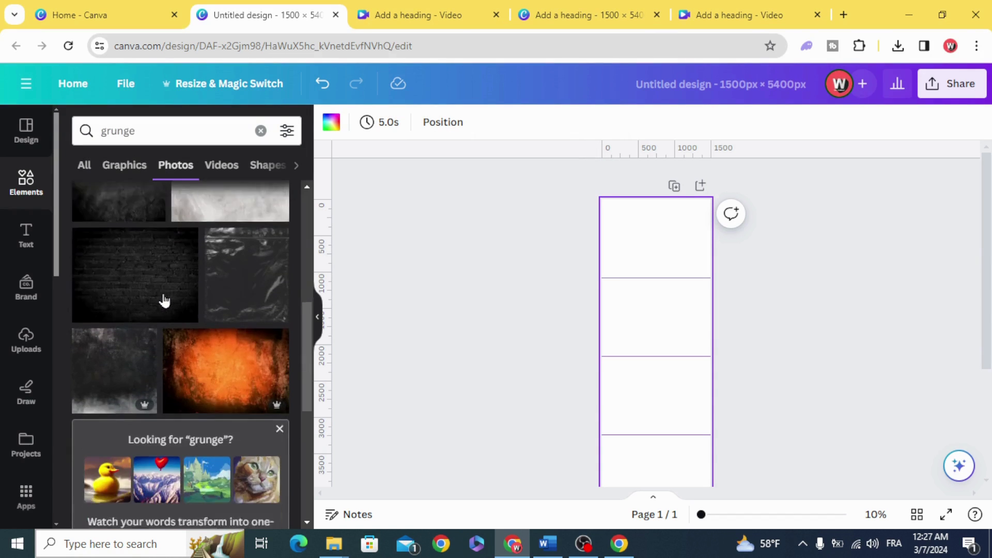
scroll(166, 299, down, 2)
scroll(159, 337, down, 10)
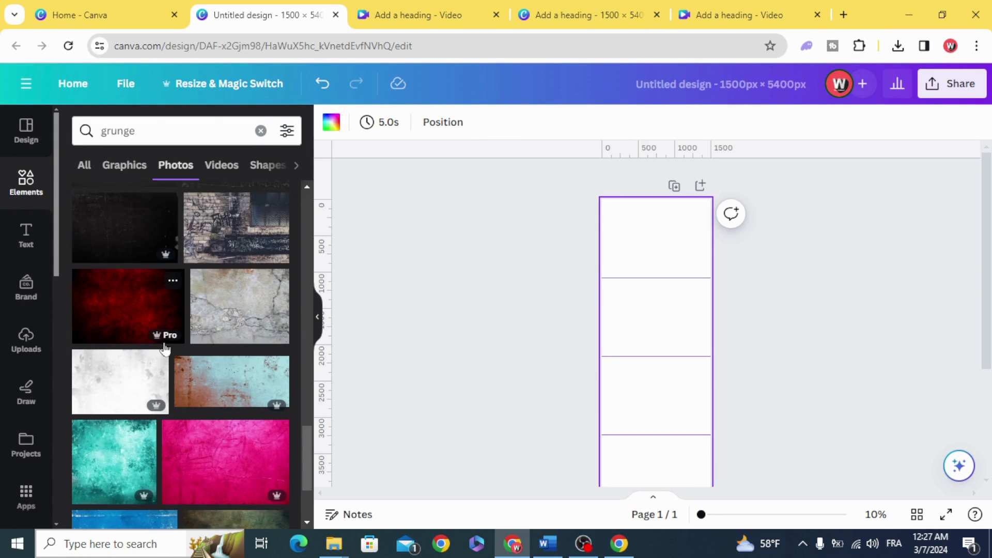
scroll(165, 350, down, 3)
click(197, 324)
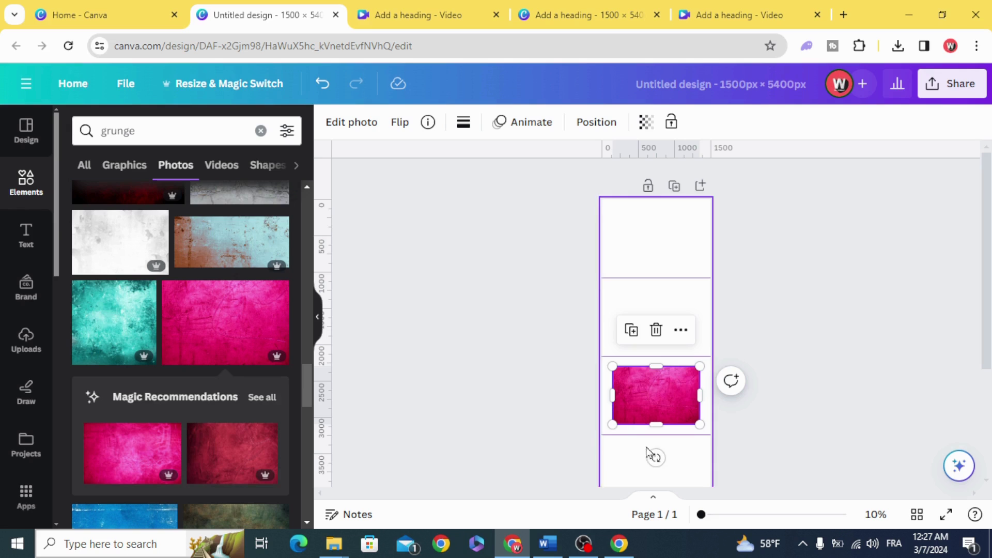
Rotate the pink texture 90° and stretch it to cover the whole page
drag(646, 460, 622, 250)
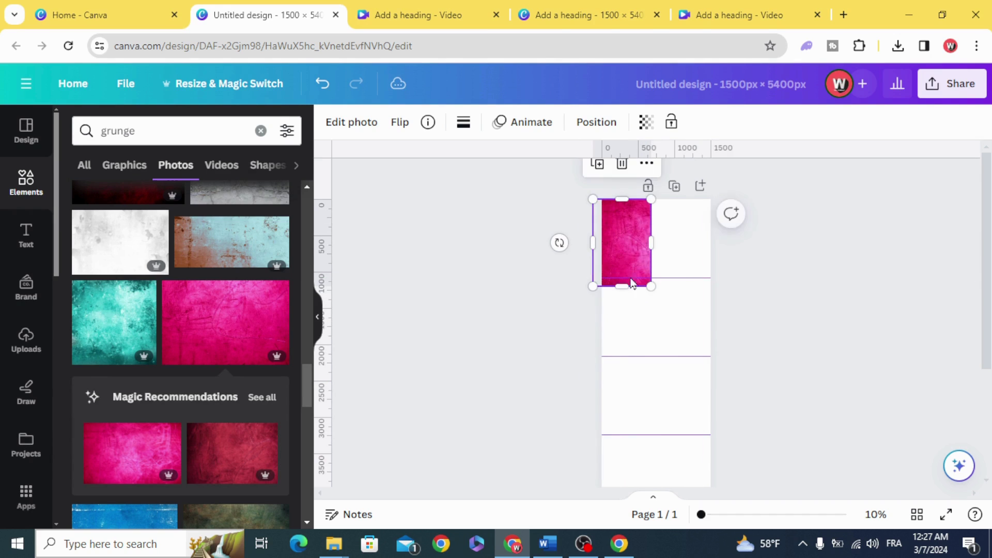
drag(651, 286, 786, 395)
drag(590, 350, 538, 460)
click(448, 347)
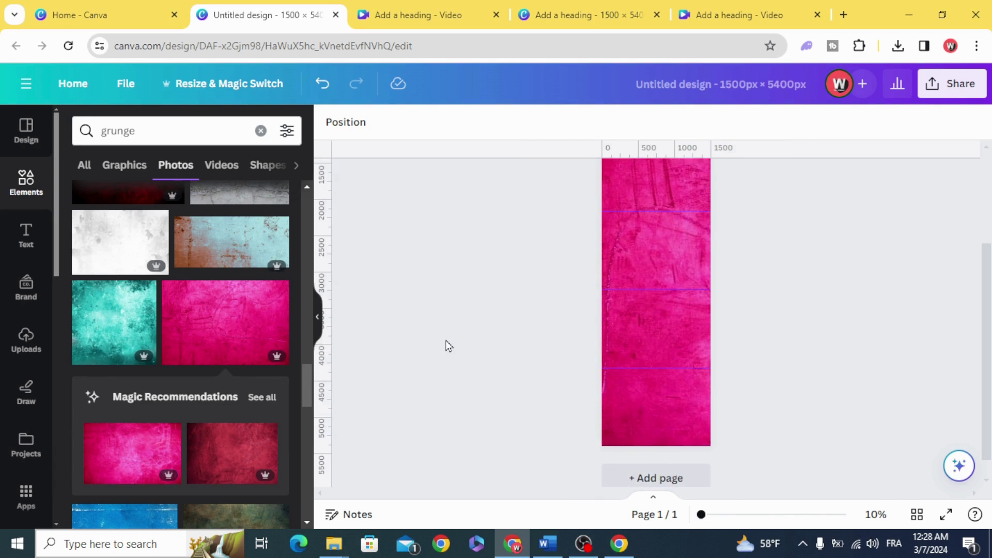
scroll(448, 349, up, 3)
Add a torn-paper frame from a 'pap' frames search and move it to the top-left corner
click(618, 248)
click(492, 279)
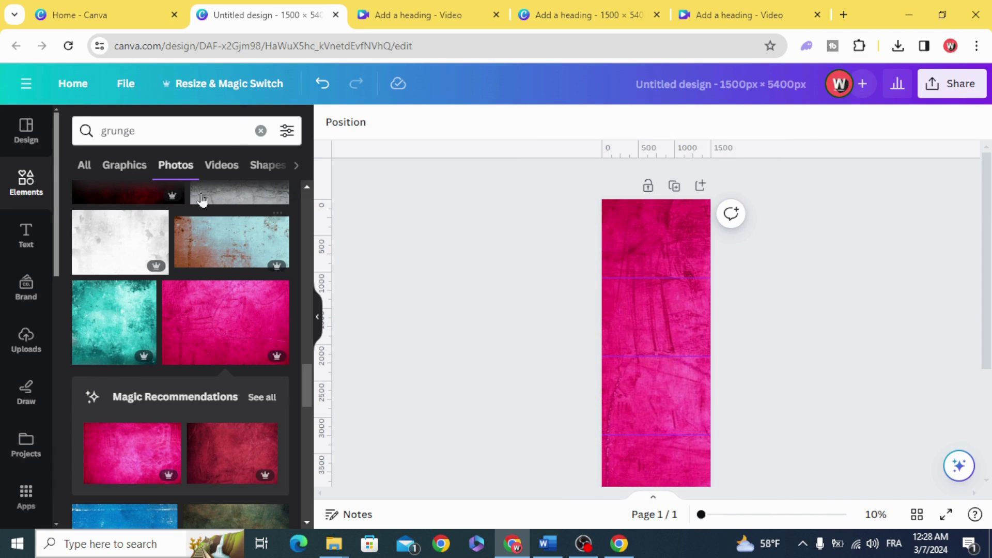
click(261, 131)
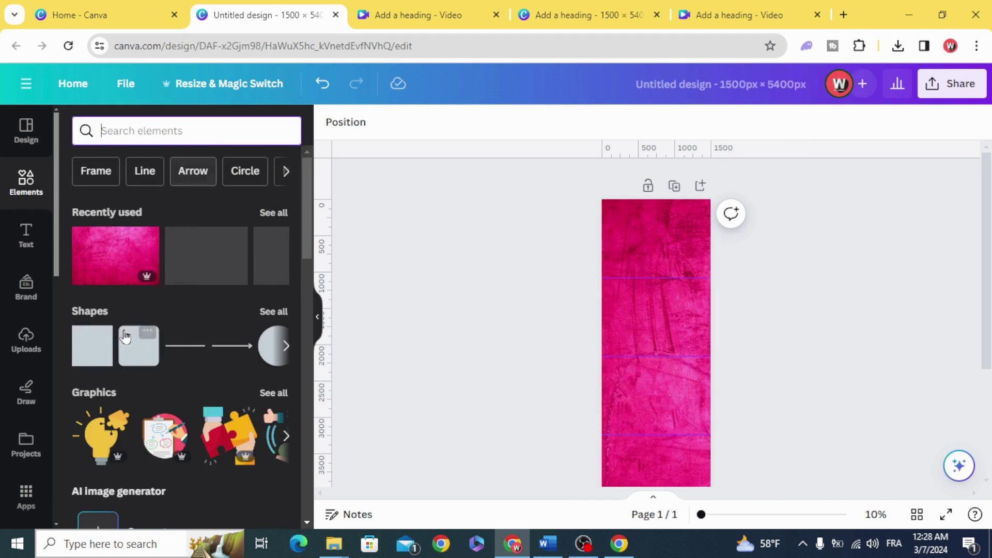
scroll(95, 349, down, 1)
scroll(95, 349, down, 15)
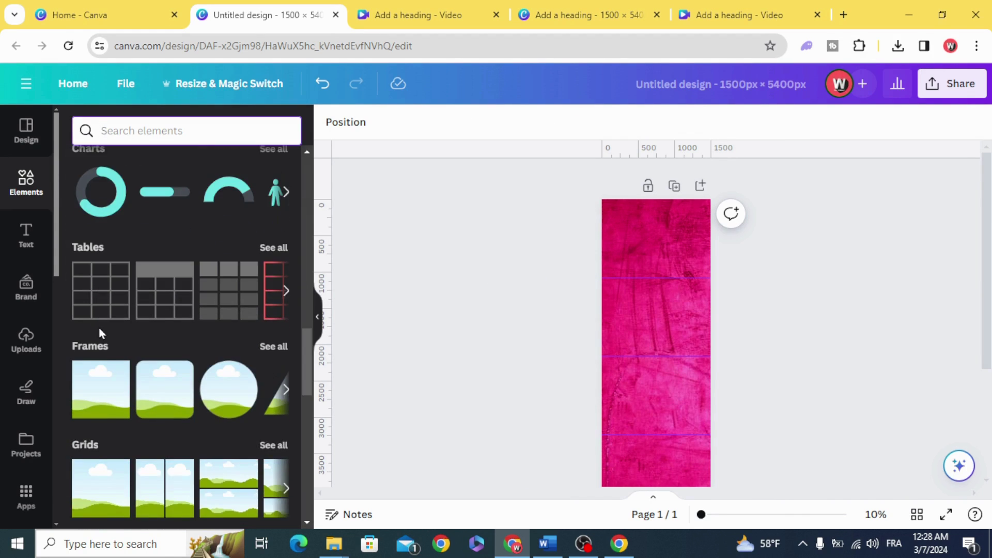
scroll(95, 344, down, 2)
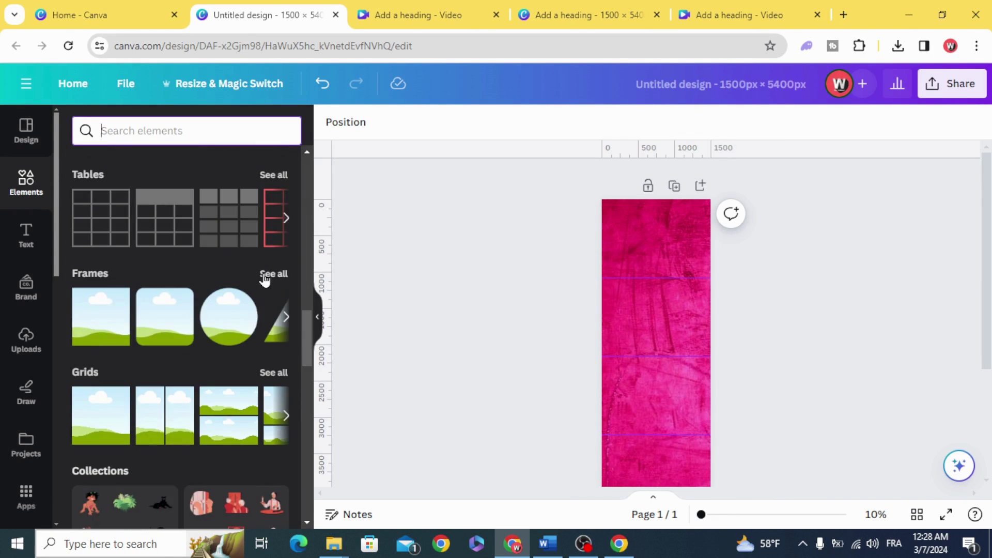
click(265, 280)
click(154, 151)
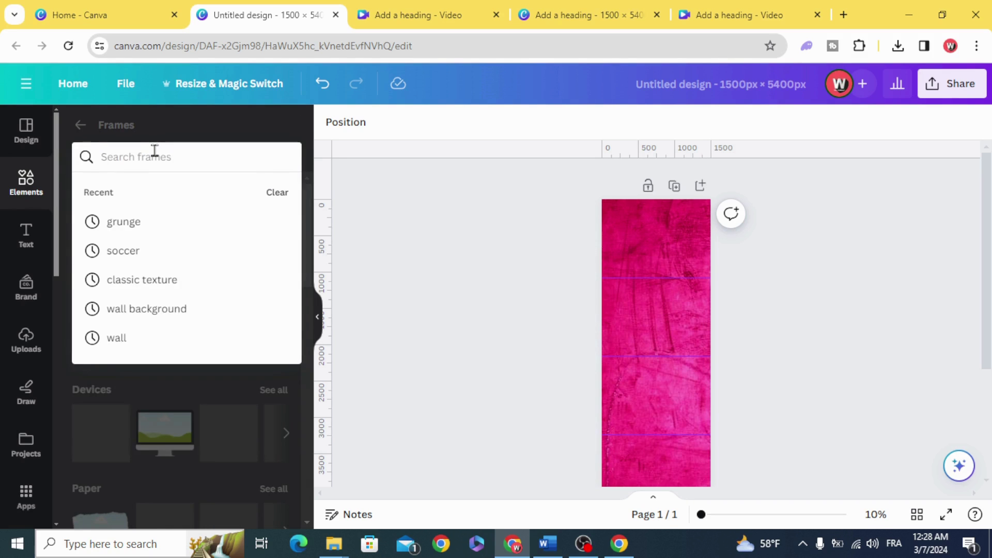
text(paper)
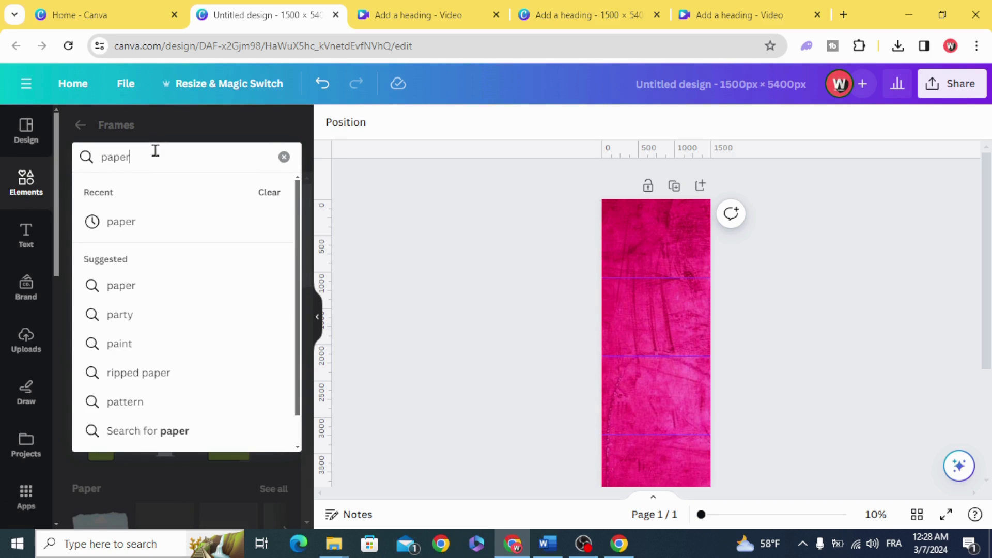
key(Return)
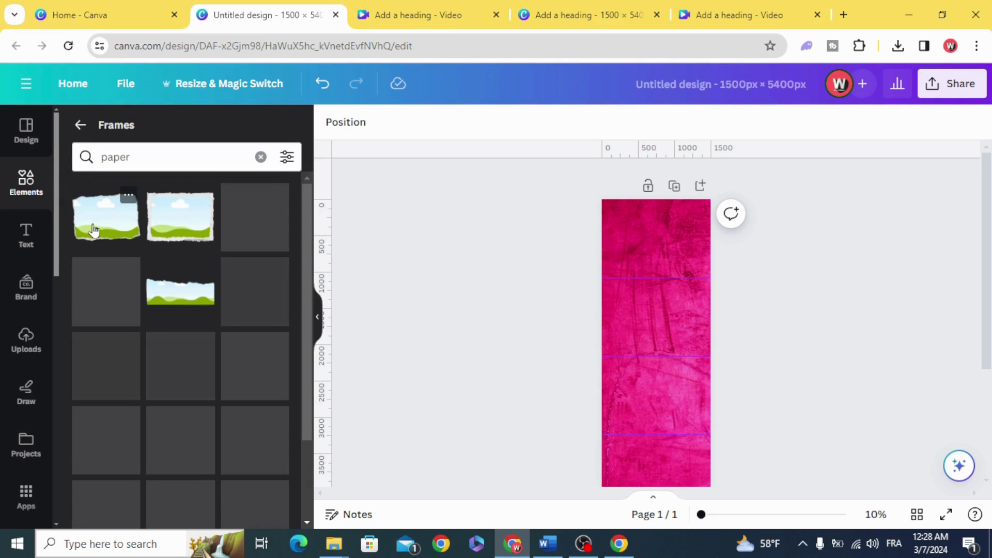
click(93, 229)
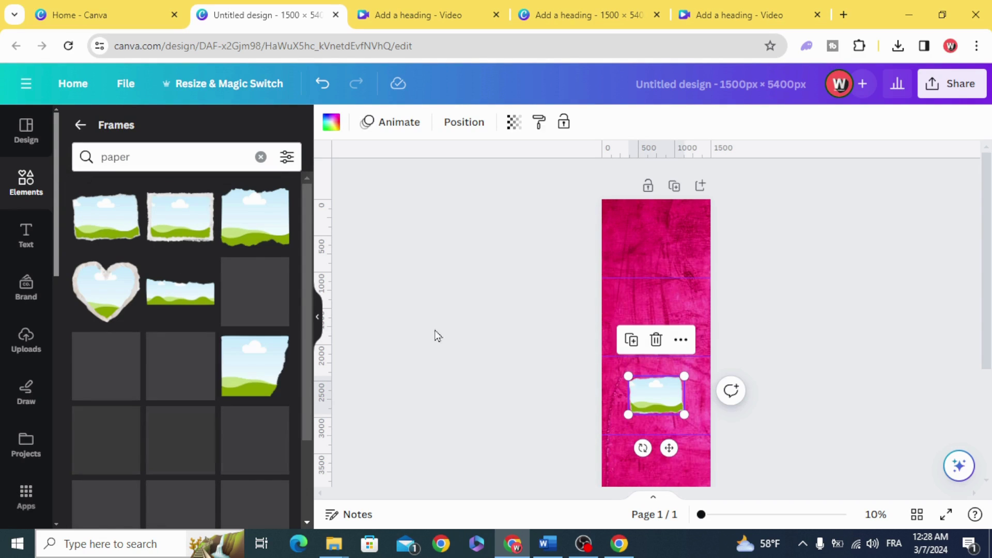
drag(653, 396, 617, 224)
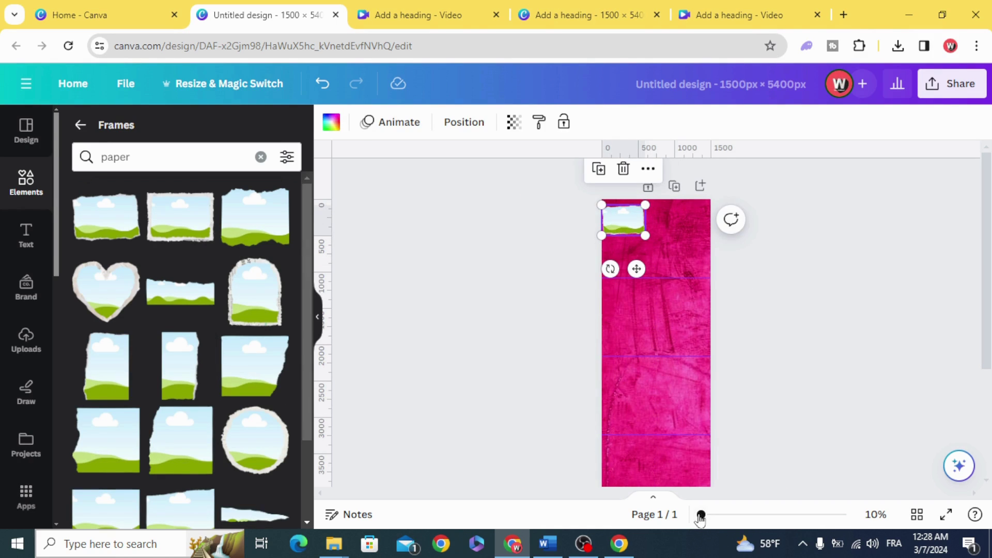
Drop a Brazil flag photo into the torn-paper frame and add an 'Add a heading' text box
scroll(672, 449, up, 6)
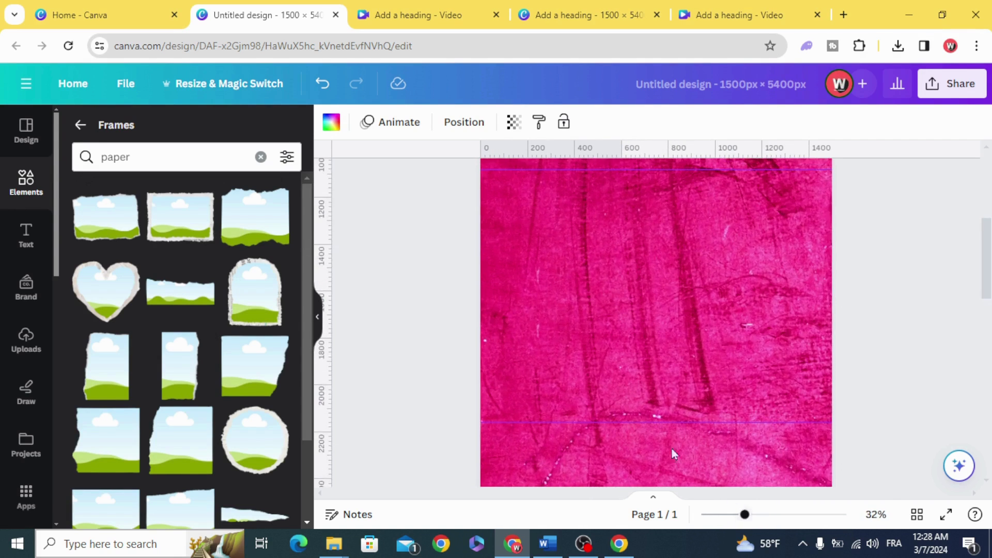
scroll(575, 377, up, 5)
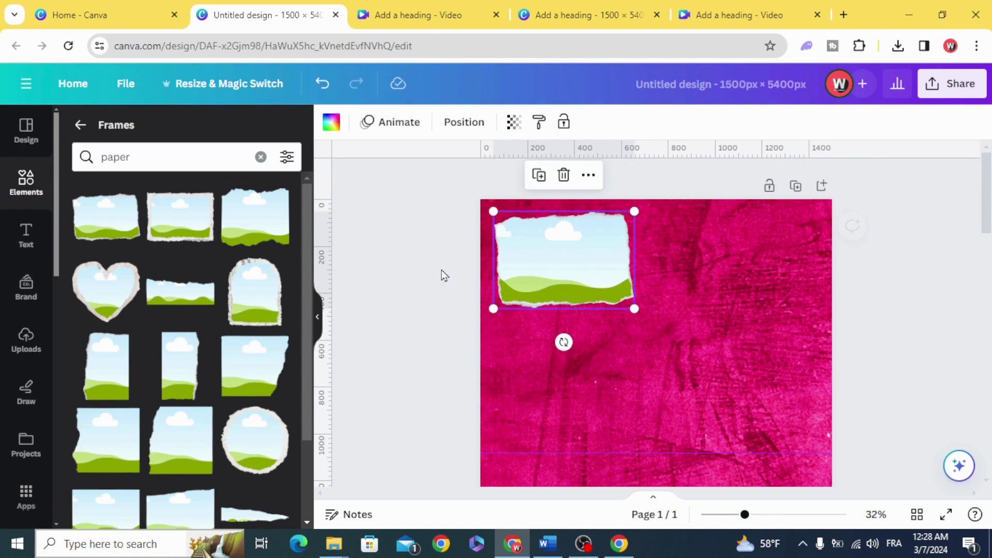
click(442, 271)
click(80, 125)
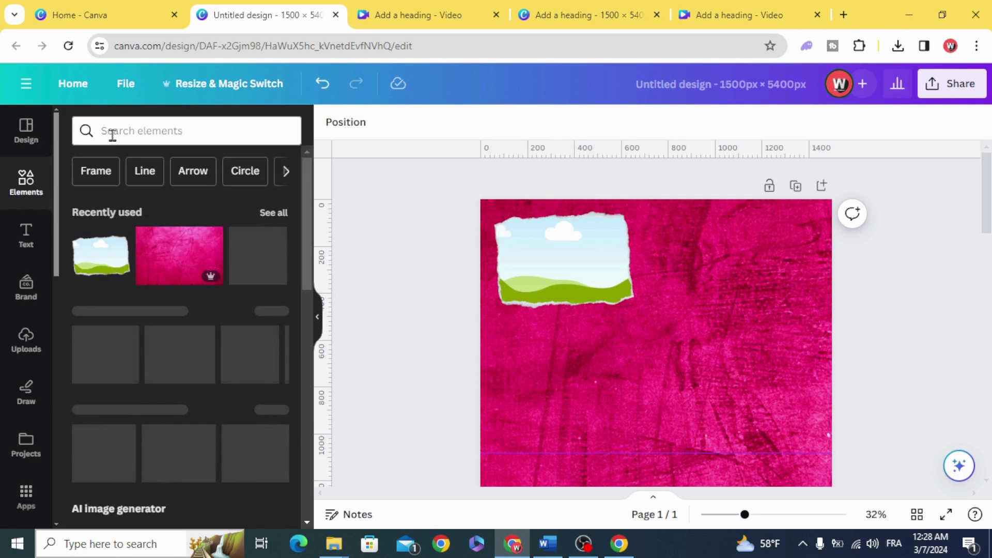
click(118, 131)
text(brazil)
key(Return)
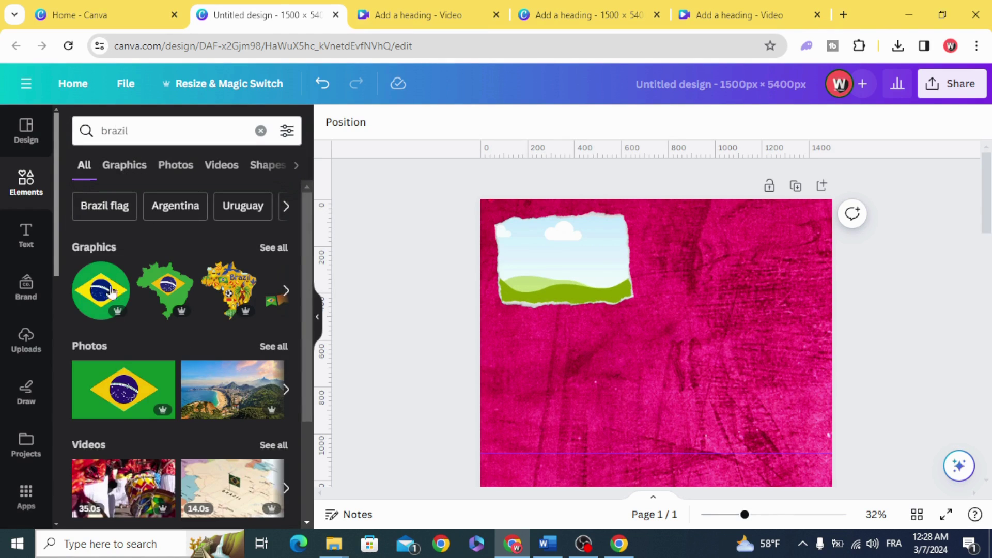
drag(110, 383, 520, 257)
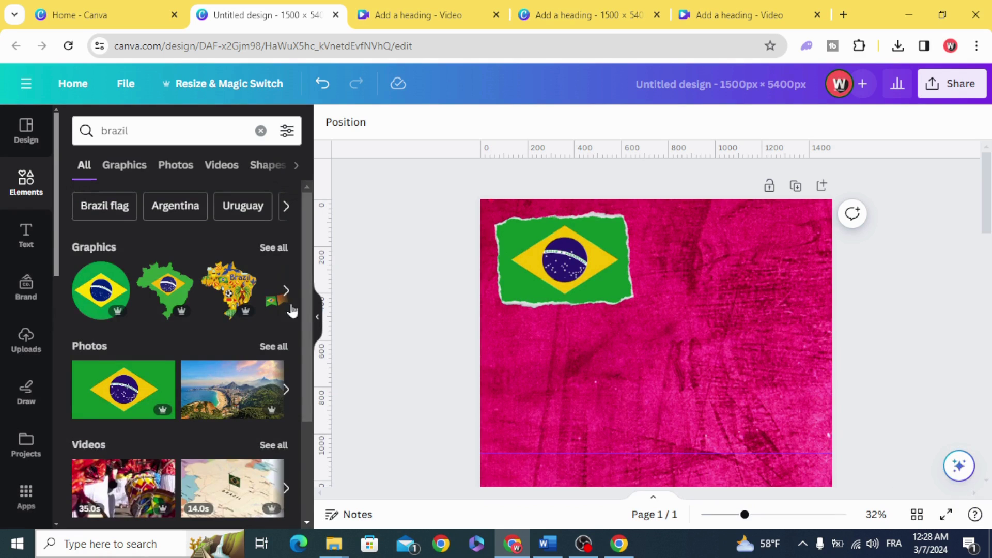
click(16, 238)
click(129, 261)
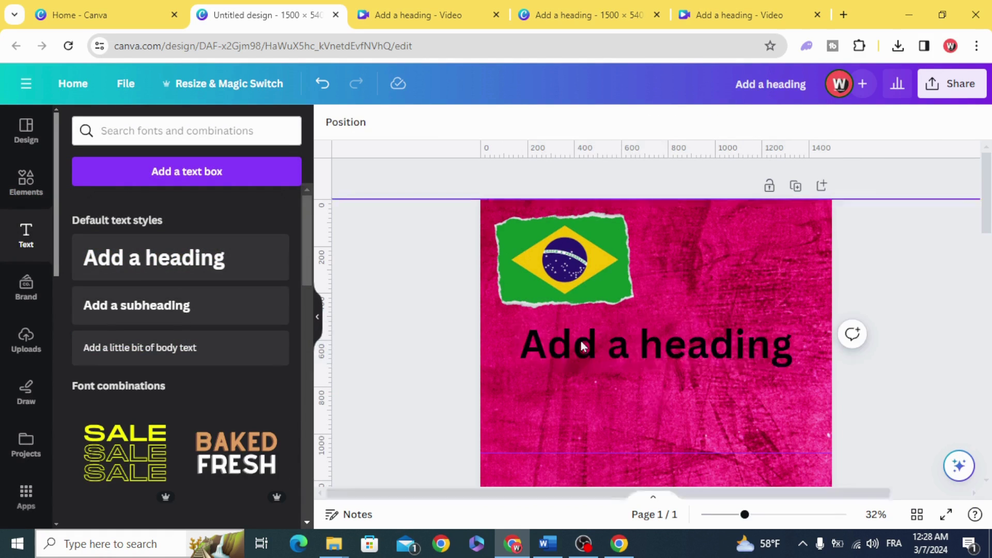
Change the heading to 'brazil' in Architype Ballmer and make it white
double_click(607, 355)
text(br)
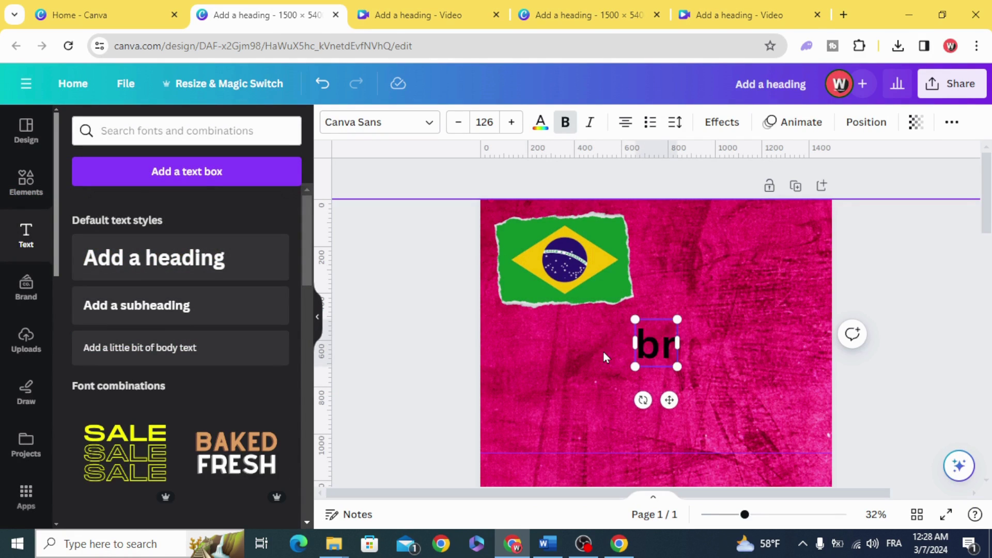
text(azil)
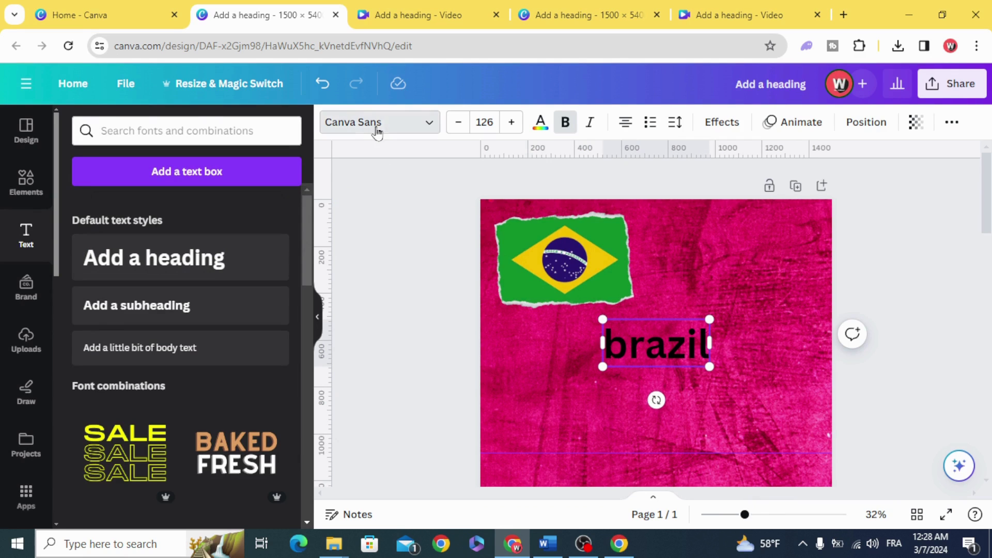
click(377, 124)
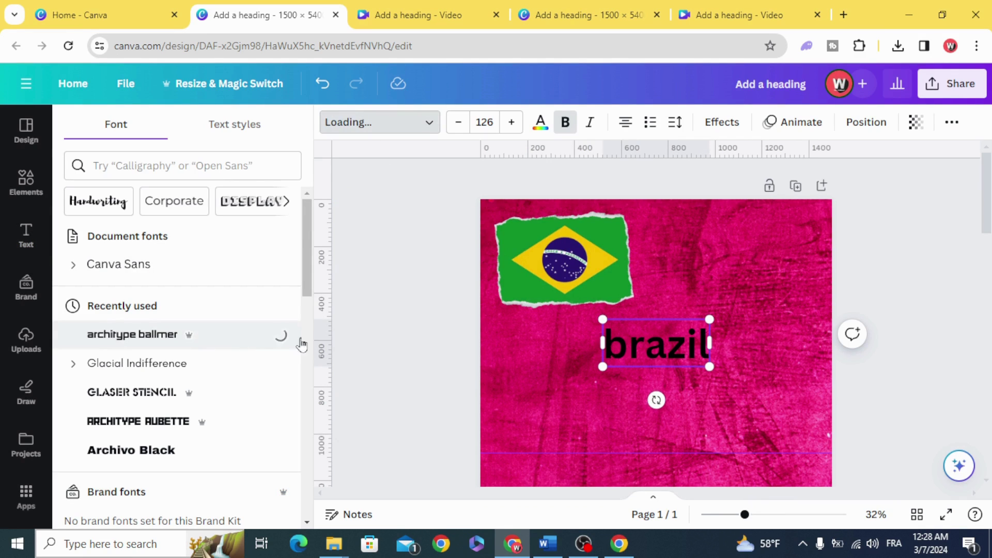
click(538, 122)
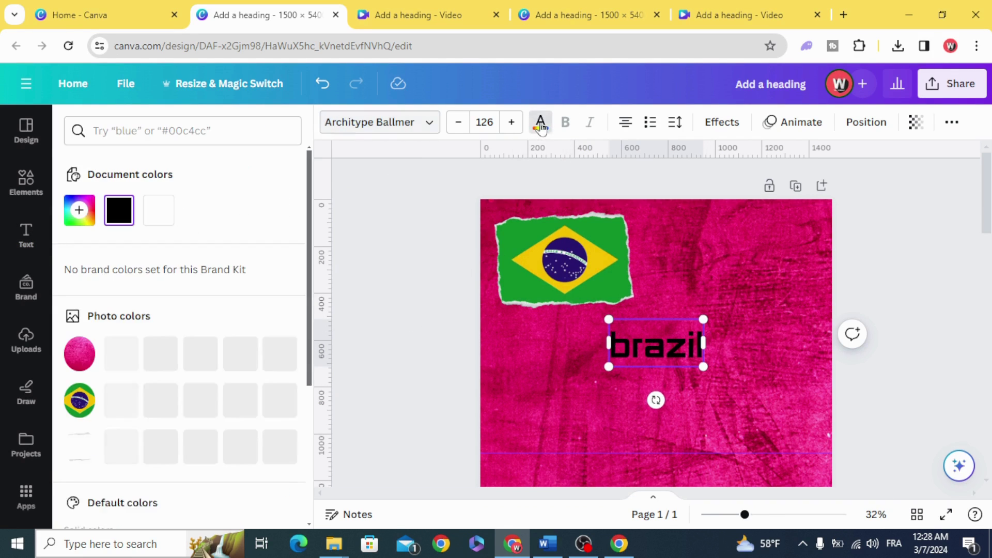
click(170, 213)
click(612, 349)
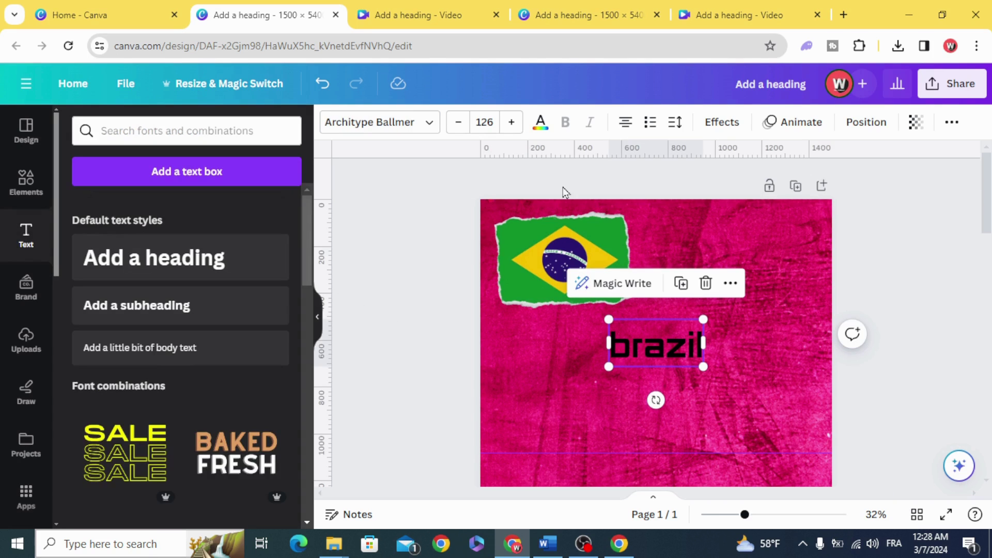
click(540, 122)
click(157, 210)
click(488, 344)
Move the brazil label beside the flag, enlarge it, and add another heading box
drag(672, 352, 779, 309)
drag(723, 259, 731, 264)
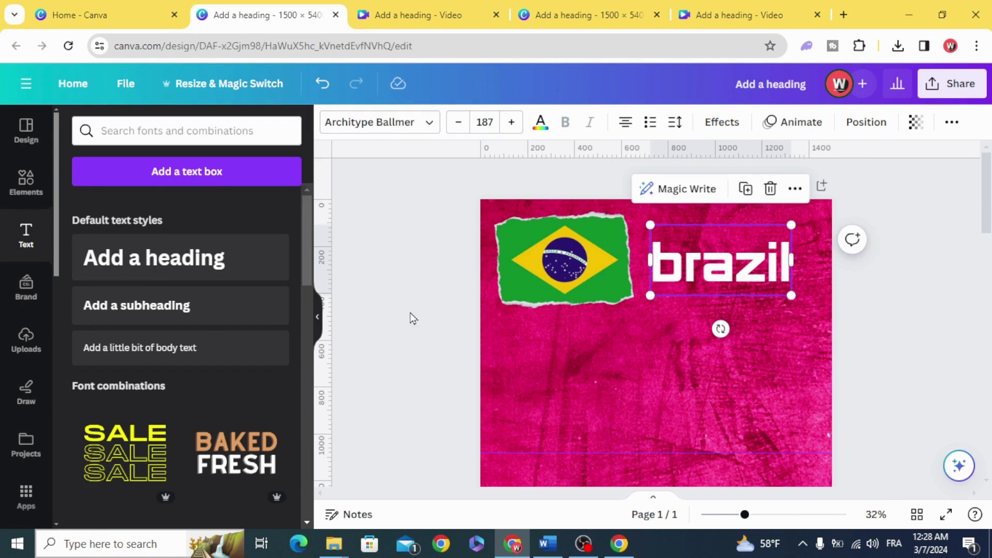
click(410, 317)
click(195, 273)
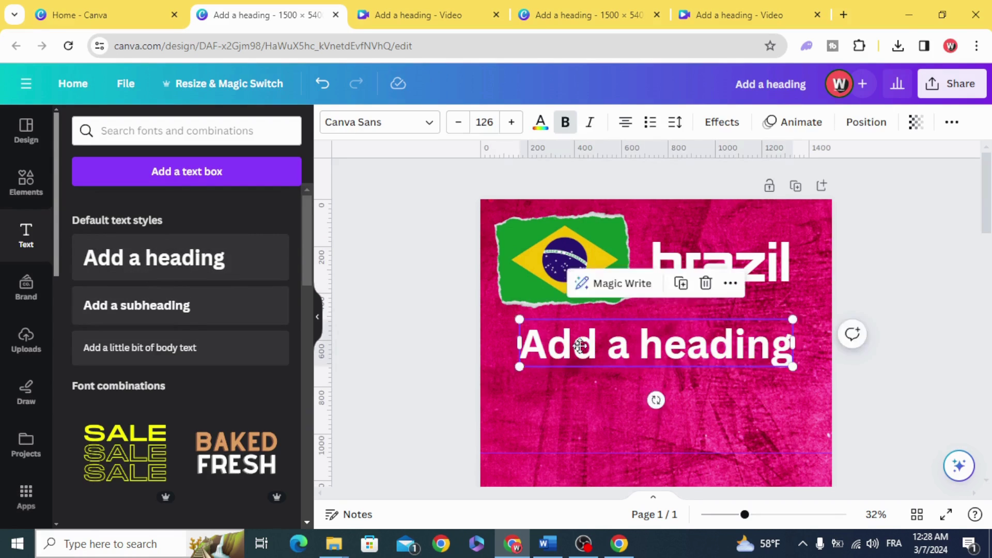
Replace the heading with the pasted caption 'Hosted in South Korea and Japan.' and resize its box
double_click(587, 356)
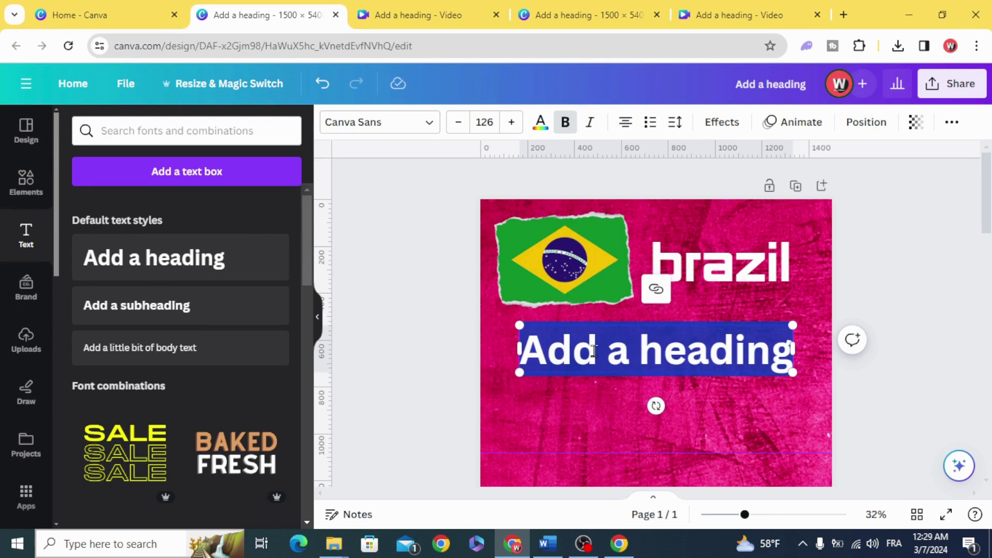
click(587, 357)
right_click(587, 357)
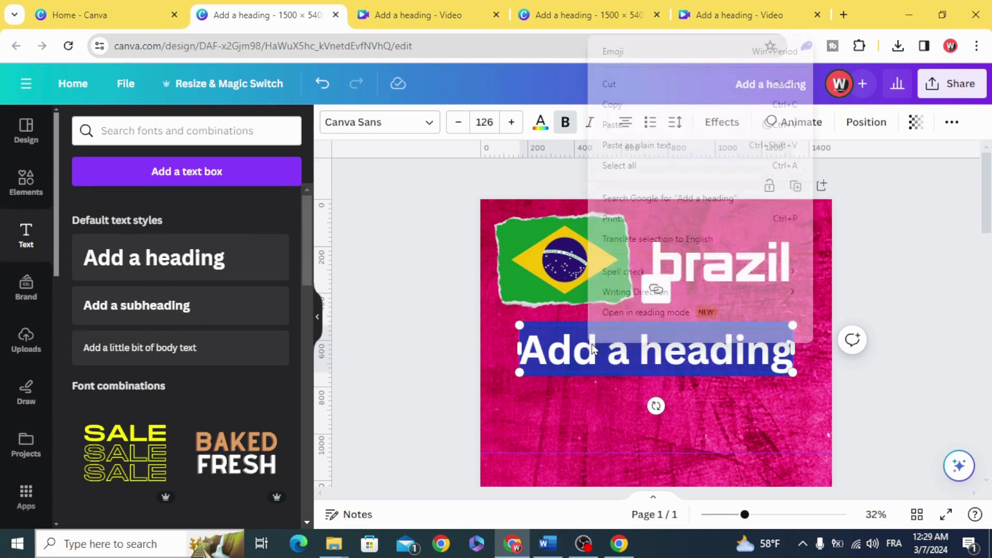
click(635, 166)
key(ctrl+v)
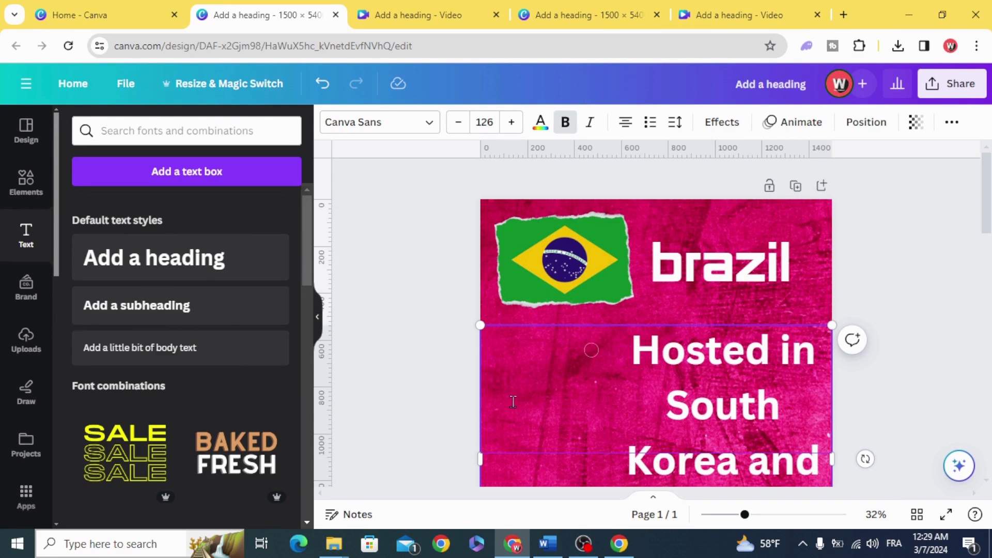
drag(455, 408, 337, 401)
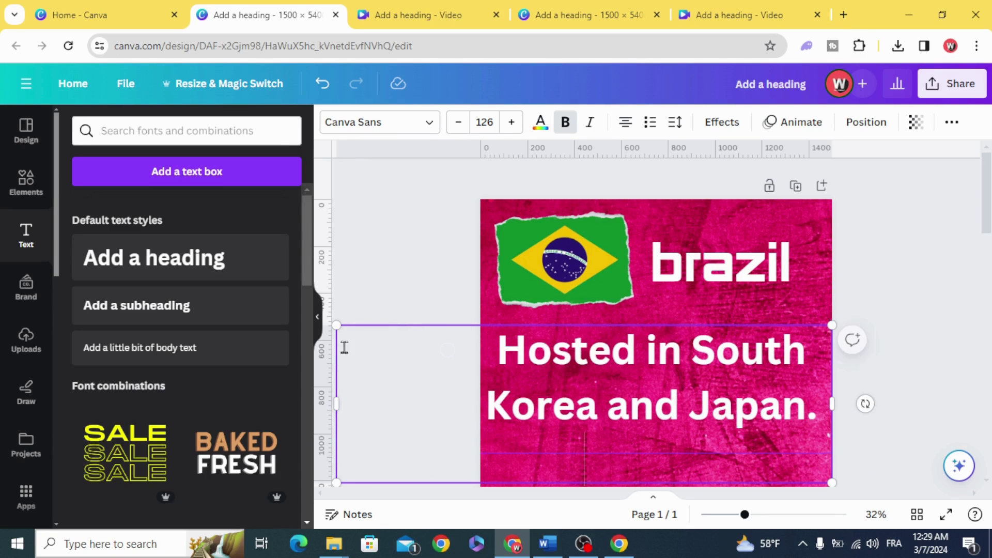
drag(337, 326, 439, 354)
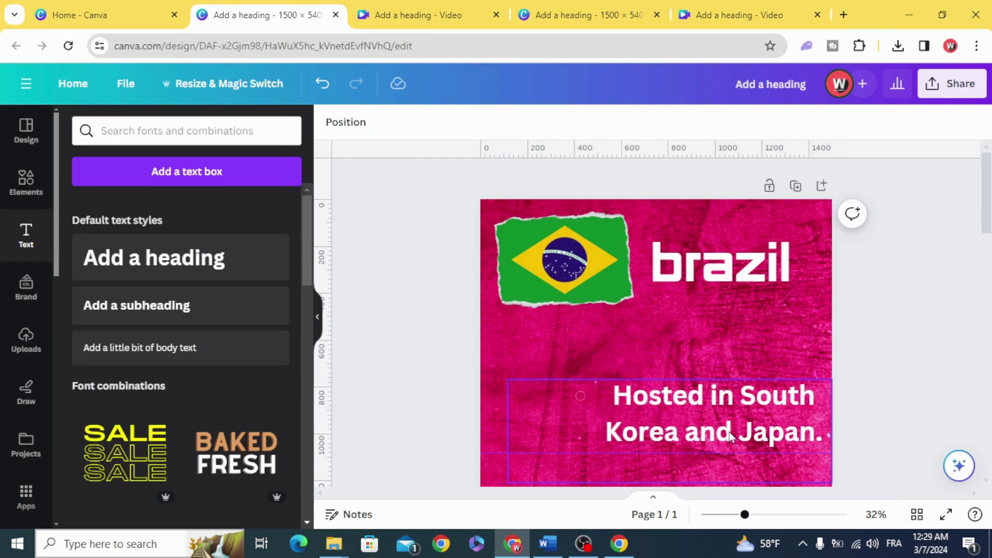
drag(656, 389, 666, 392)
Set the caption in Glacial Indifference at regular weight
click(393, 124)
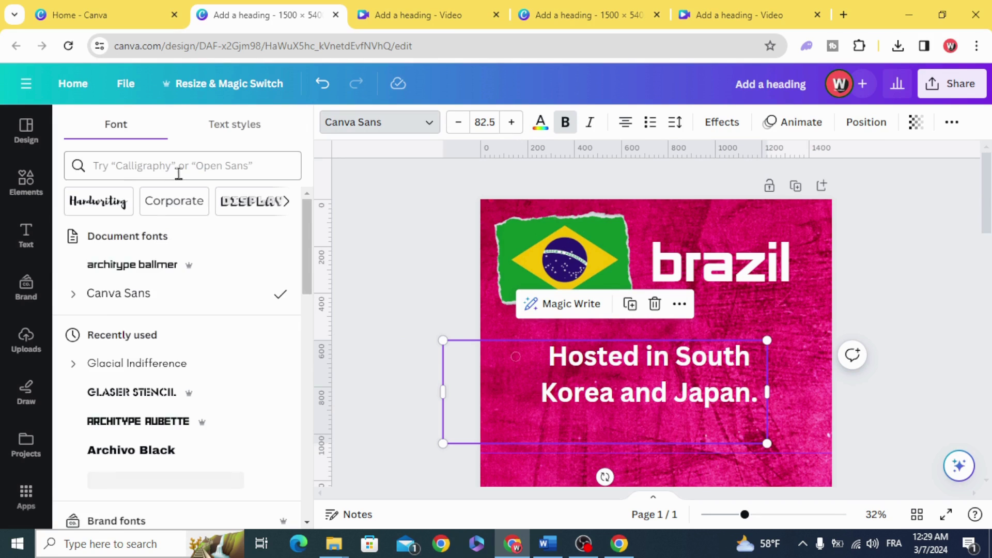
click(179, 172)
text(gl)
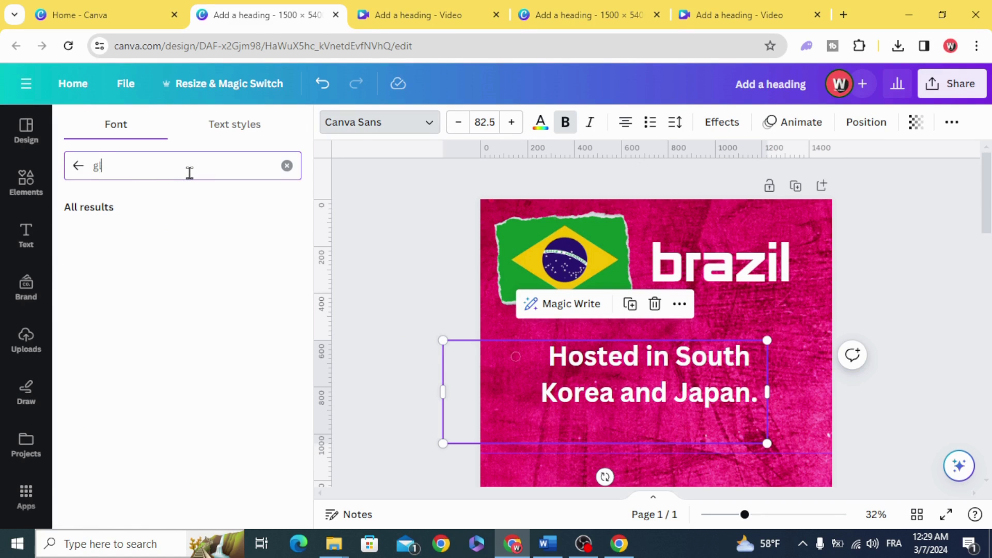
click(198, 351)
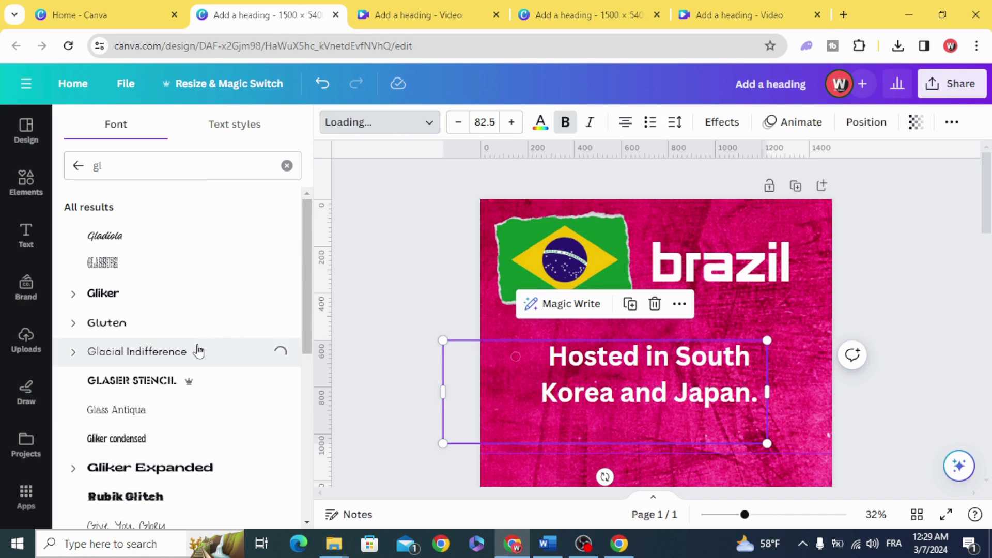
key(Escape)
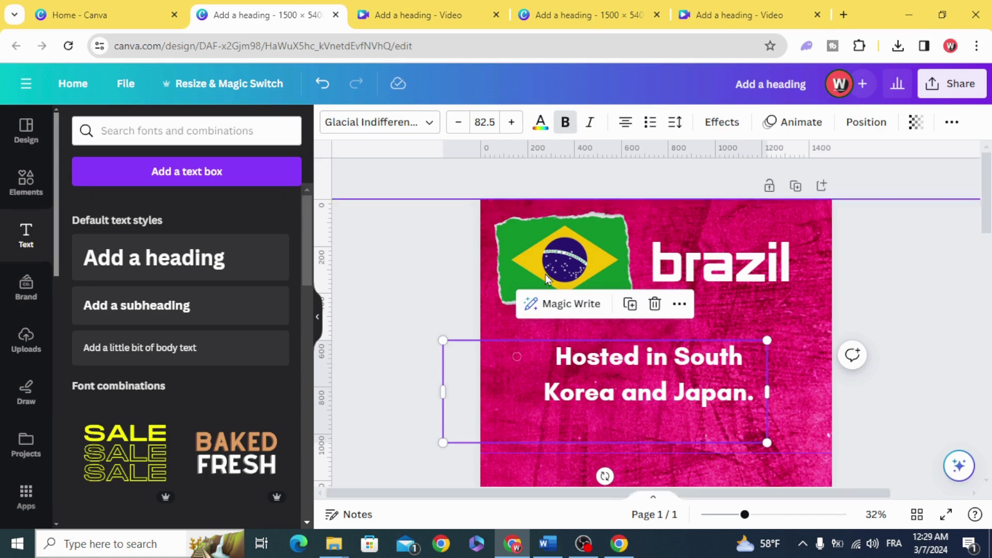
click(566, 122)
click(403, 306)
drag(662, 372, 671, 368)
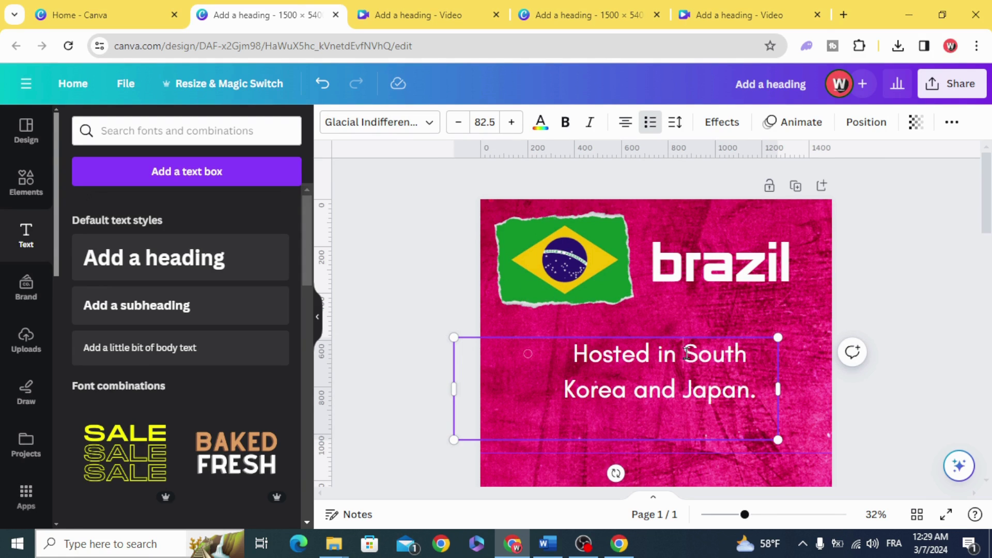
Make only 'South Korea' bold and enlarge the caption to size 95.2
drag(686, 372, 627, 396)
click(566, 122)
click(402, 270)
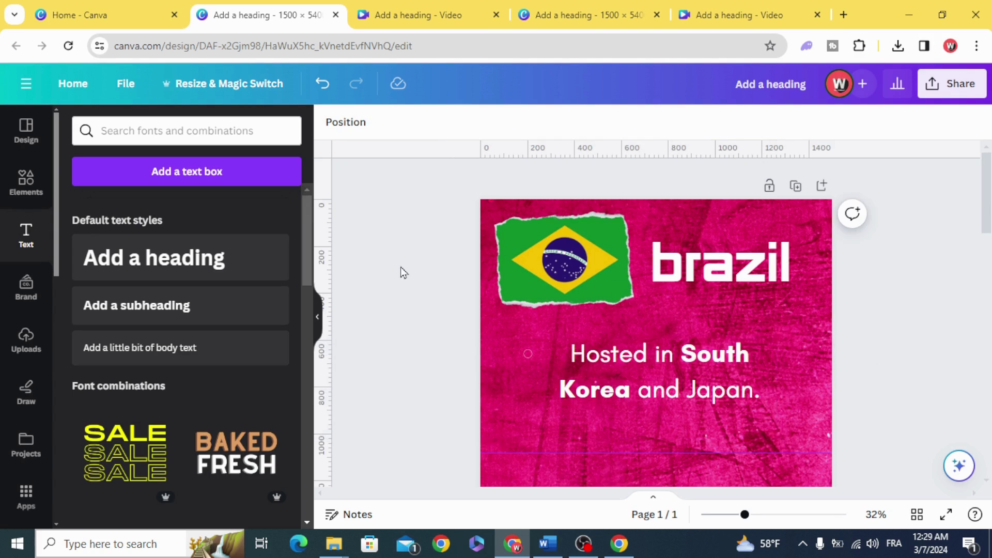
click(601, 417)
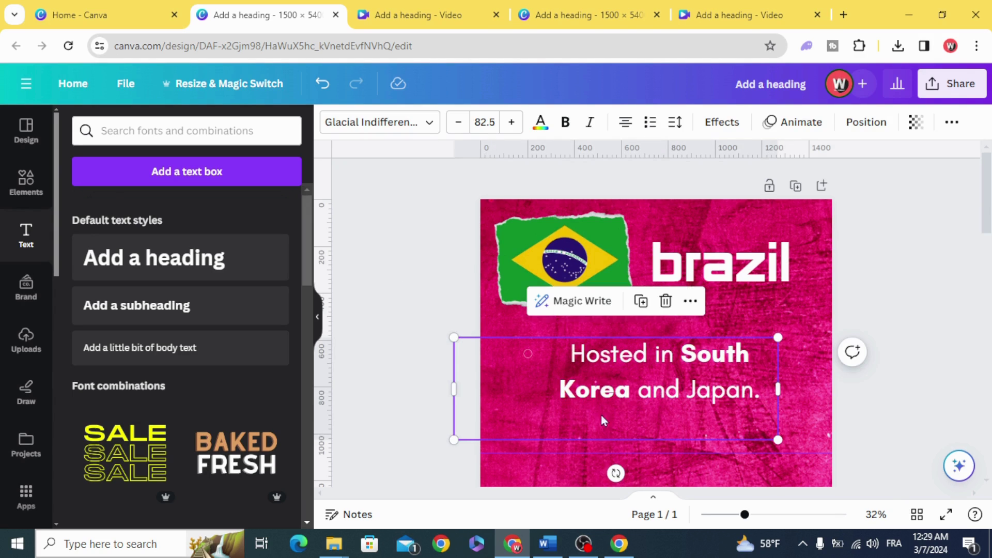
click(736, 516)
drag(497, 384, 464, 395)
drag(551, 348, 561, 346)
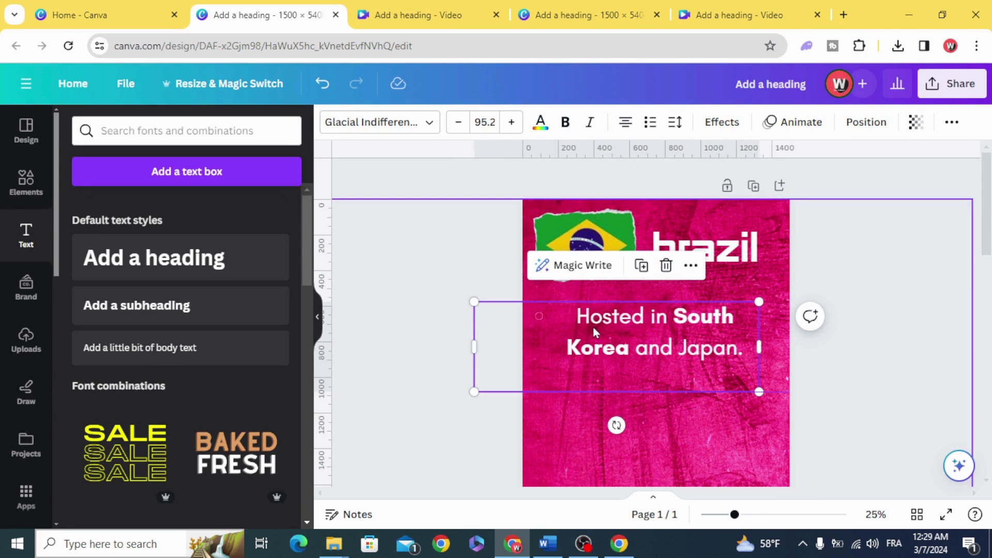
Deselect the caption and scroll through the current timeline design
click(444, 281)
scroll(584, 379, down, 2)
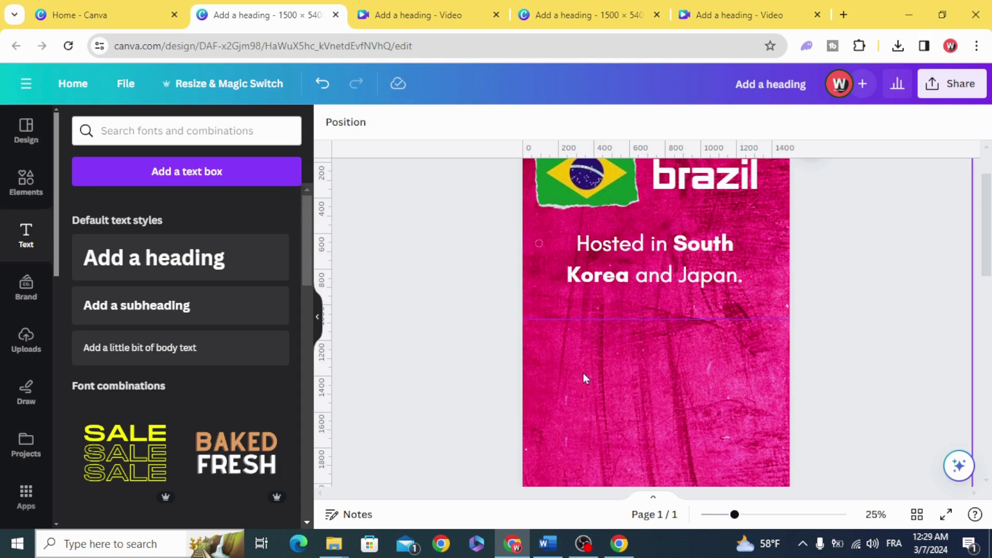
scroll(584, 374, down, 6)
scroll(593, 333, down, 15)
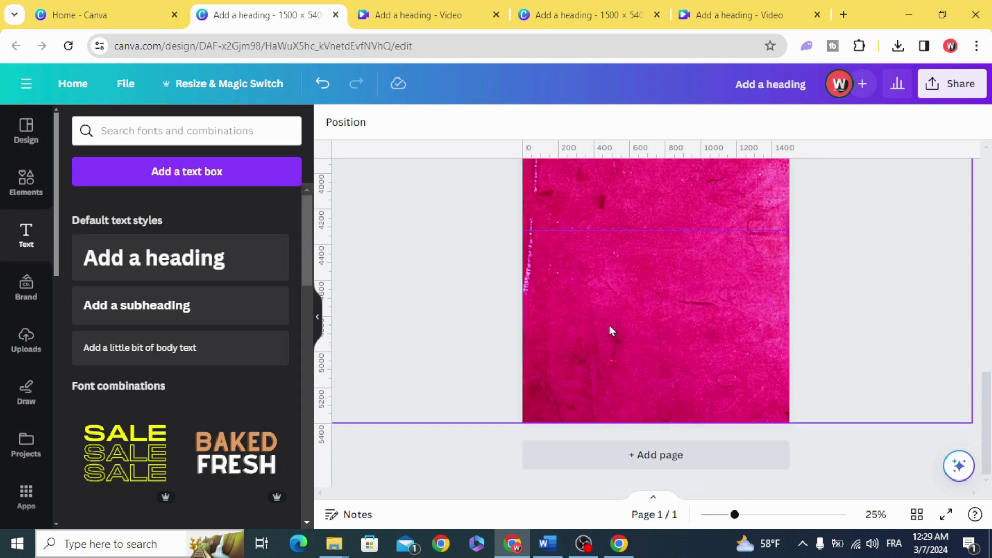
scroll(610, 325, up, 20)
scroll(608, 321, up, 3)
Switch to the finished Brazil-to-France timeline, zoom to 19%, and scroll Share to Download
click(589, 11)
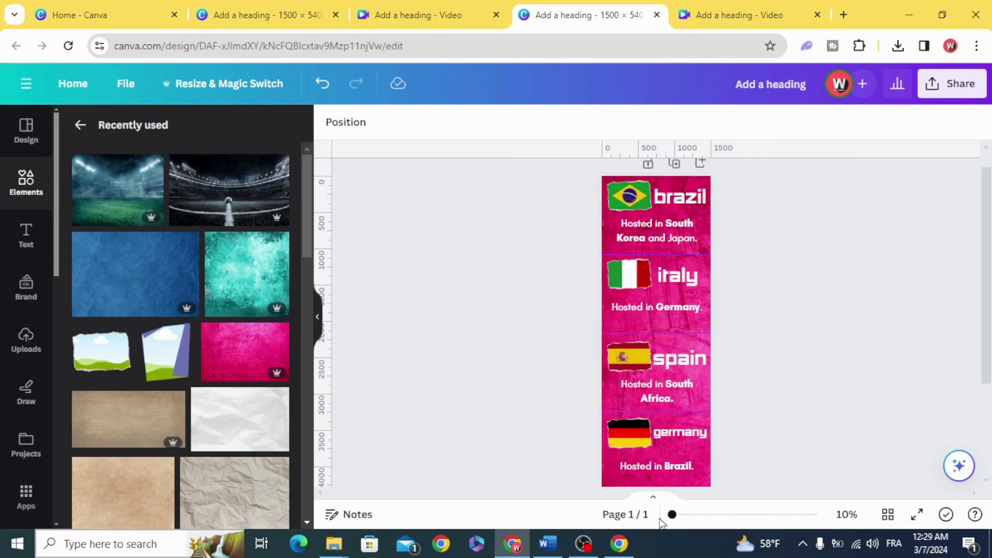
drag(672, 516, 695, 514)
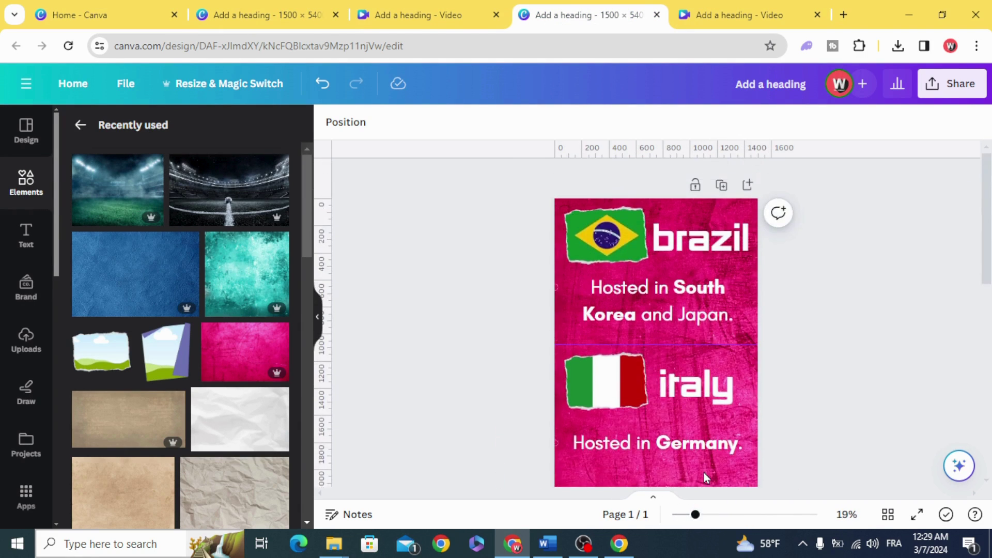
scroll(708, 327, down, 10)
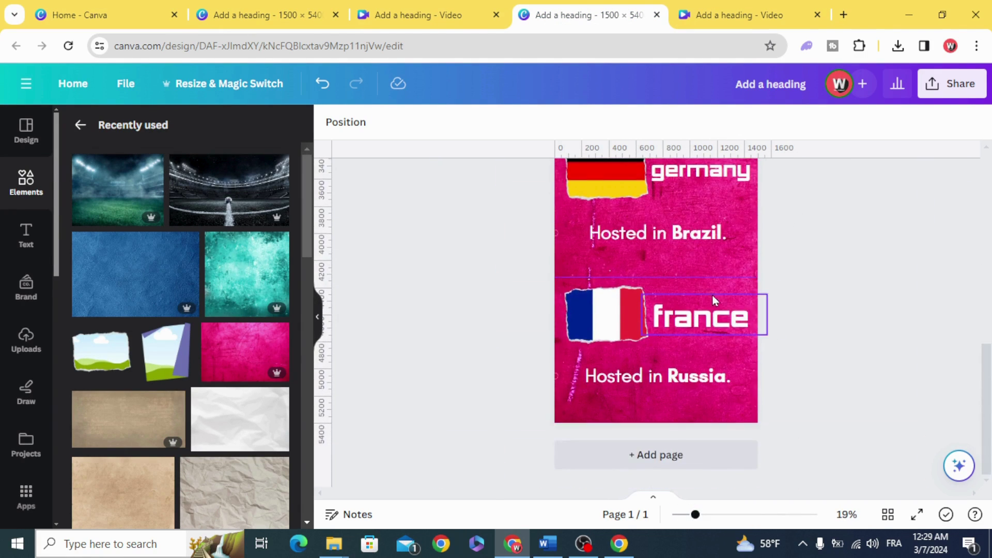
scroll(712, 295, up, 3)
click(954, 86)
scroll(888, 395, down, 2)
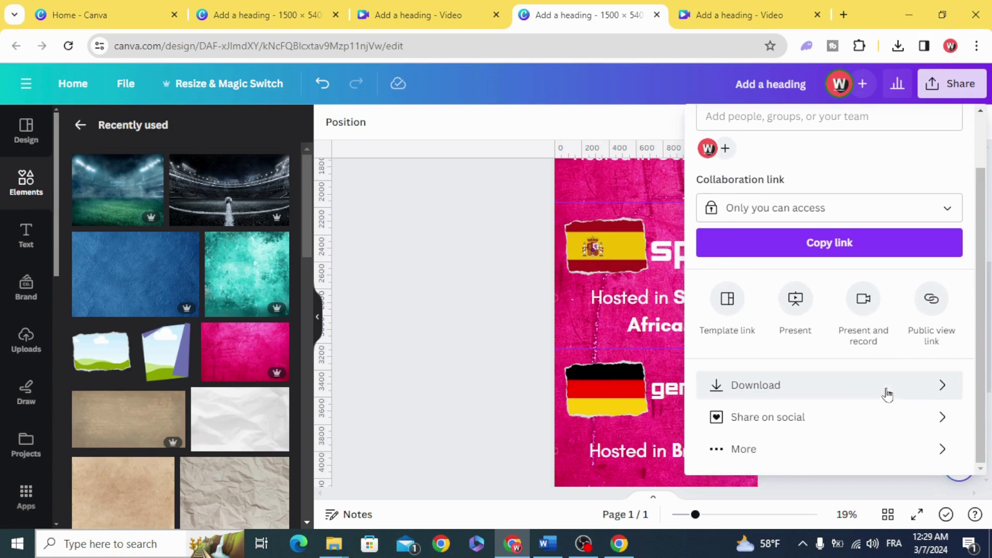
Download the timeline as a 1,500 × 5,400 PNG, add it to Uploads, then return to the year-timeline video
click(879, 385)
click(862, 361)
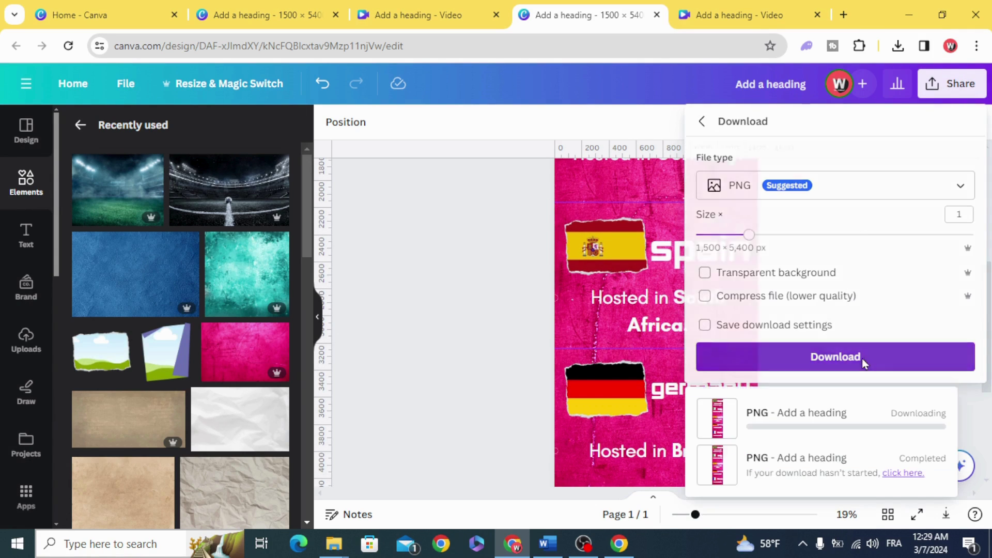
drag(773, 114, 184, 335)
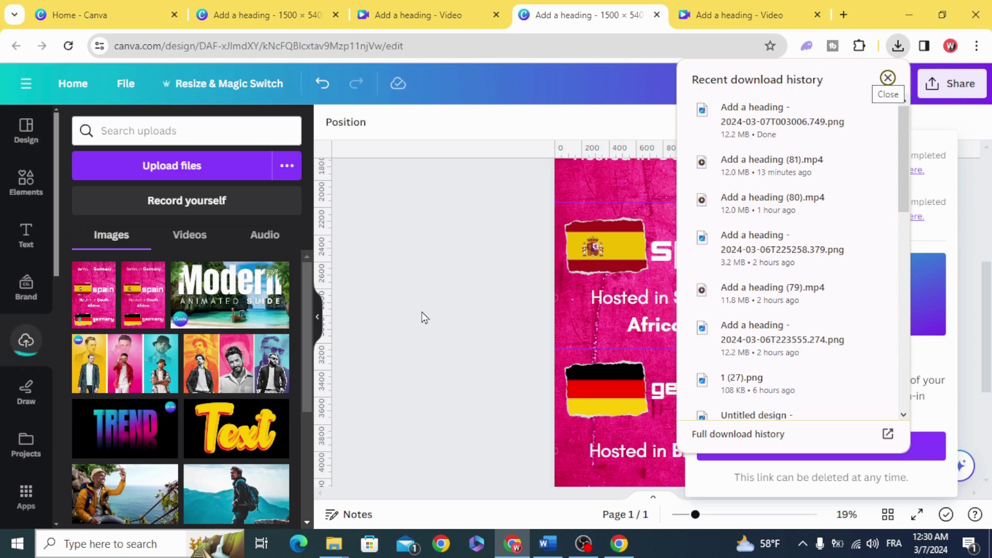
scroll(422, 313, up, 3)
click(420, 6)
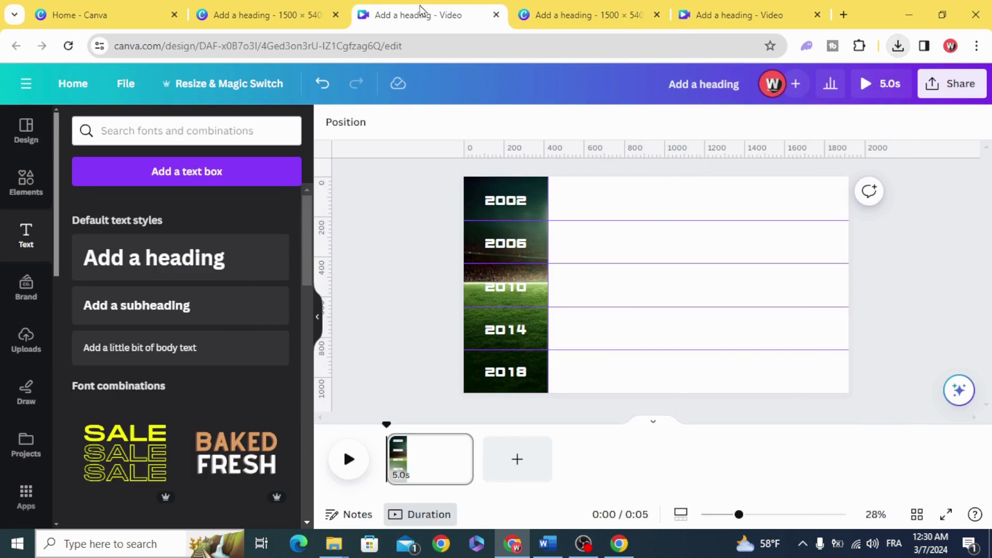